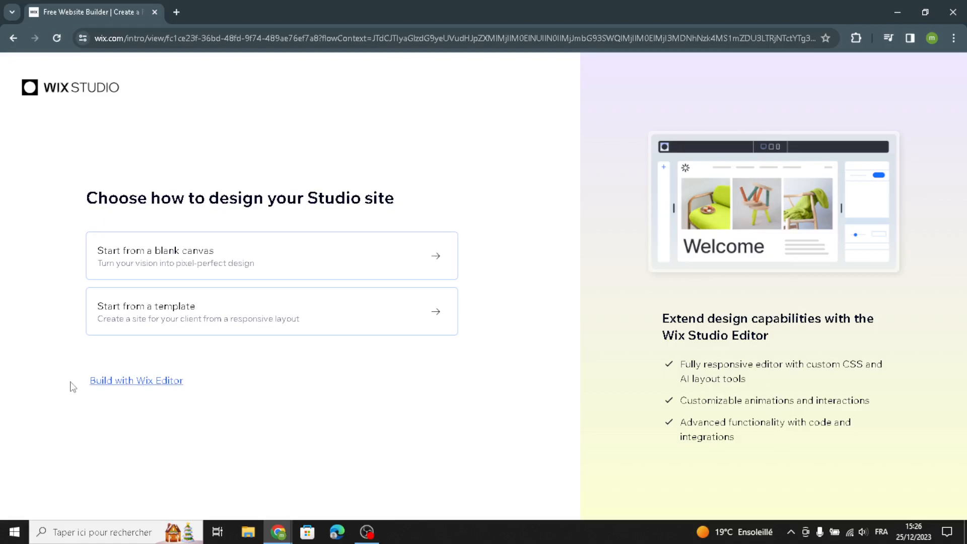
Start a site with Wix Editor, set up without AI, choosing Online Digital Products Store as the website type.
{"action": "left_click", "coordinate": [107, 381]}
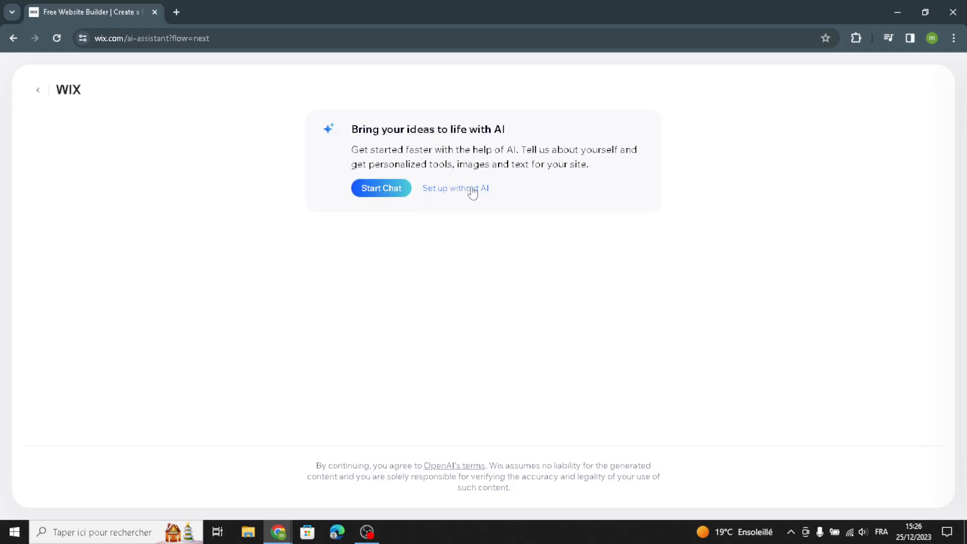
{"action": "left_click", "coordinate": [441, 192]}
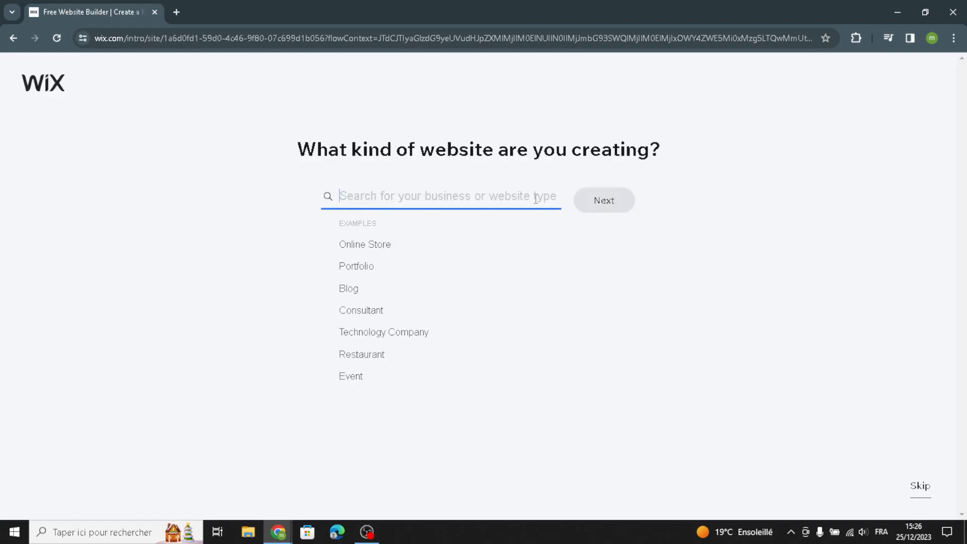
{"action": "type", "text": "digi"}
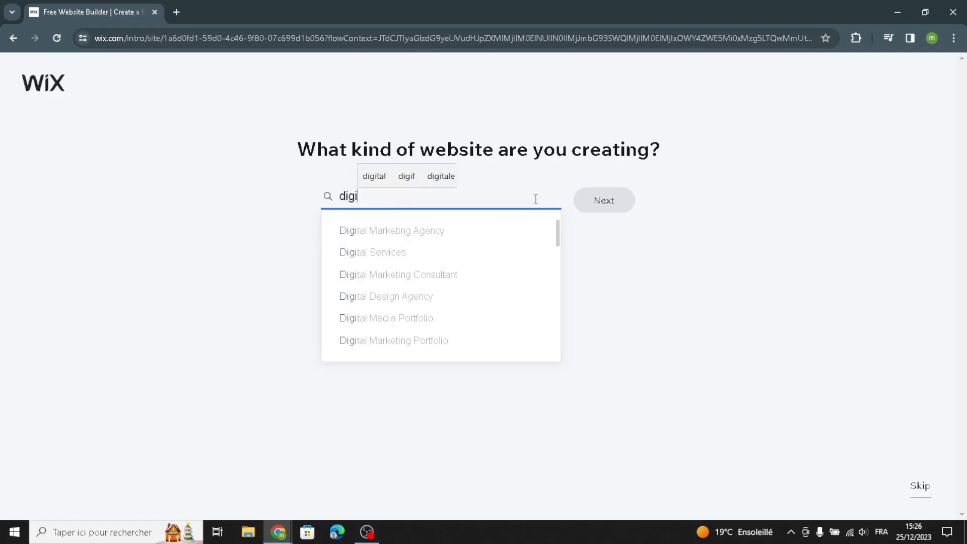
{"action": "type", "text": "tal "}
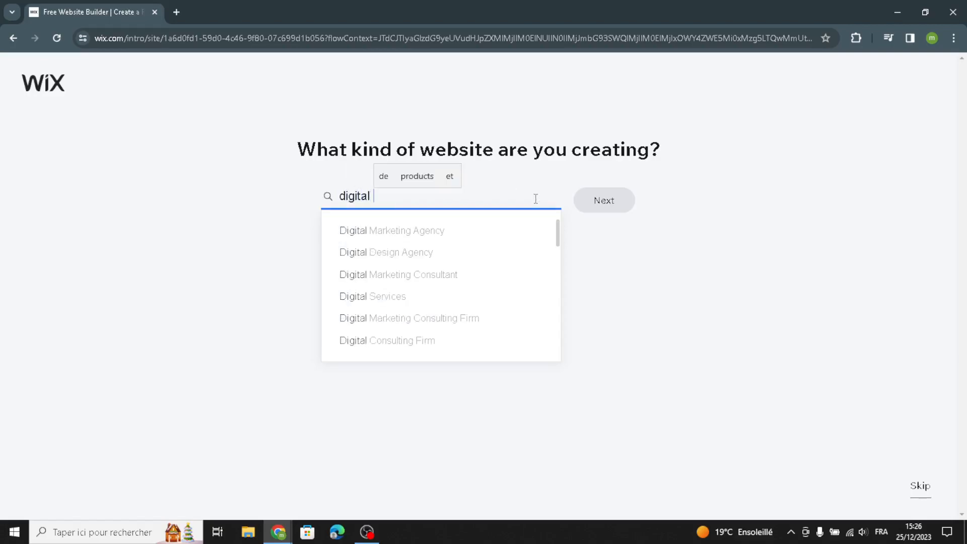
{"action": "type", "text": "p"}
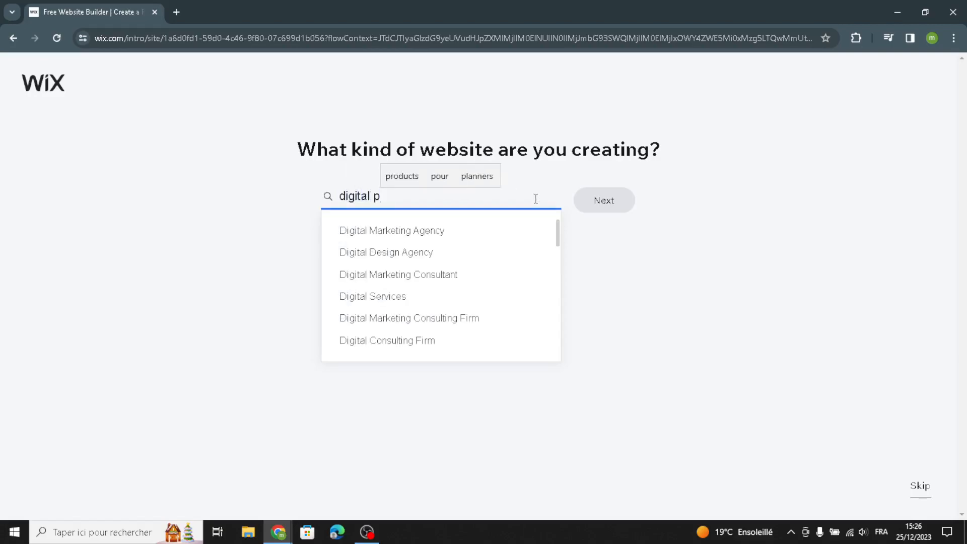
{"action": "type", "text": "rodu"}
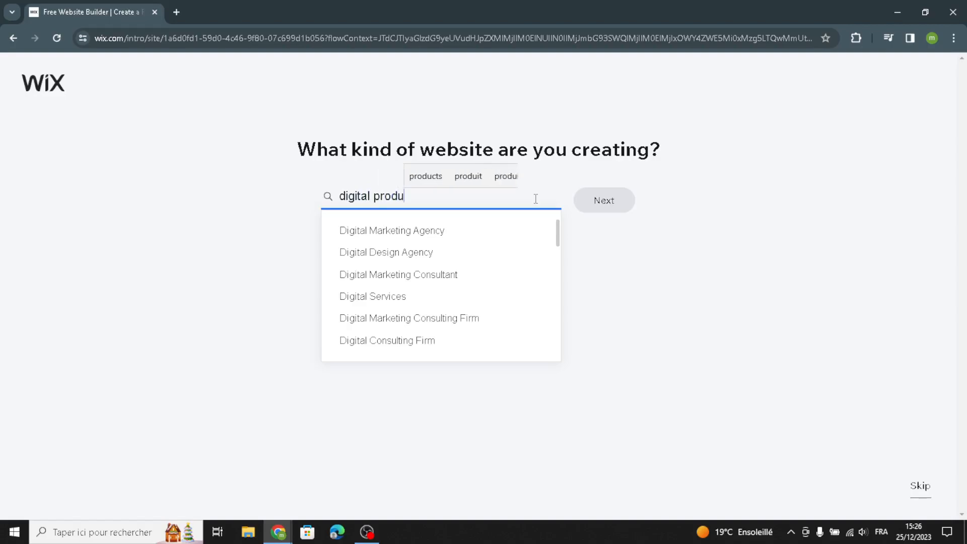
{"action": "type", "text": "cts a"}
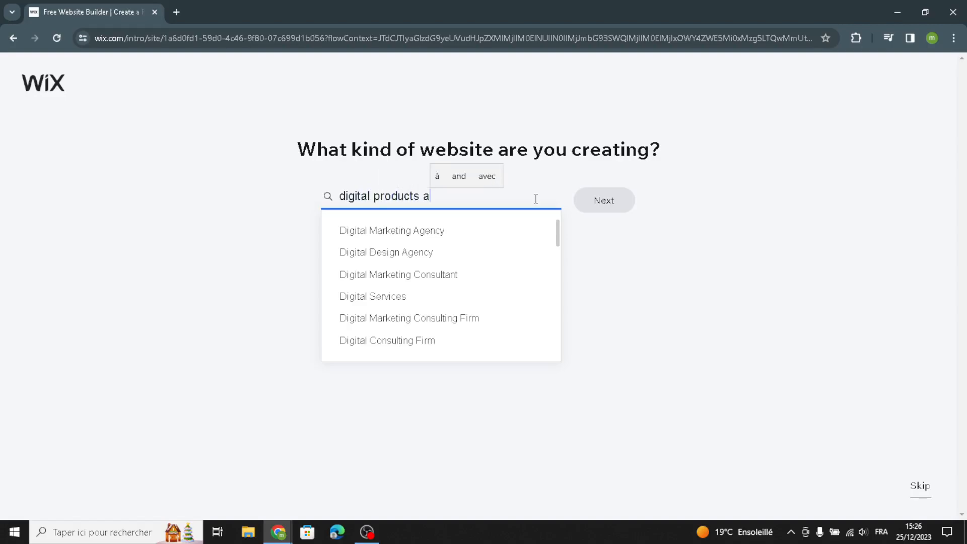
{"action": "type", "text": "nd sesr"}
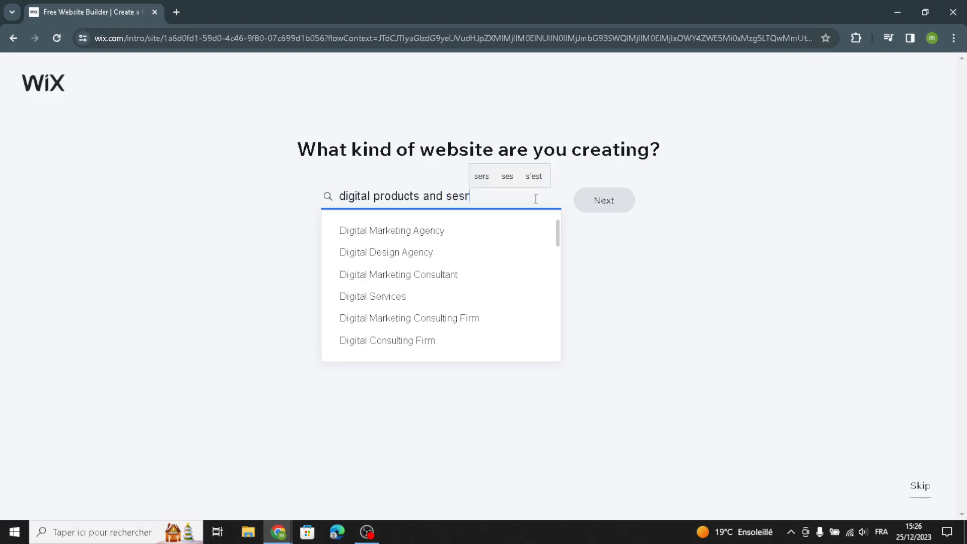
{"action": "type", "text": "vices"}
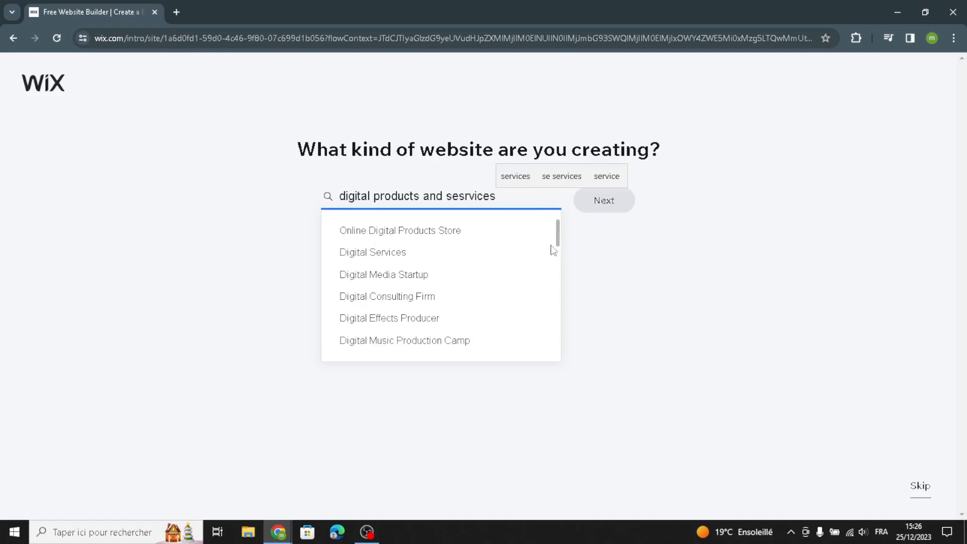
{"action": "left_click", "coordinate": [371, 232]}
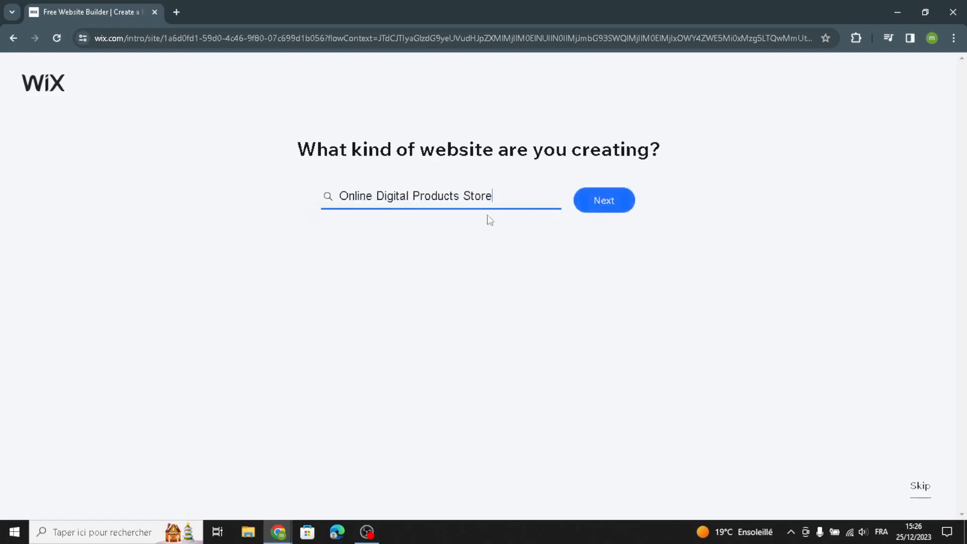
{"action": "left_click", "coordinate": [593, 203]}
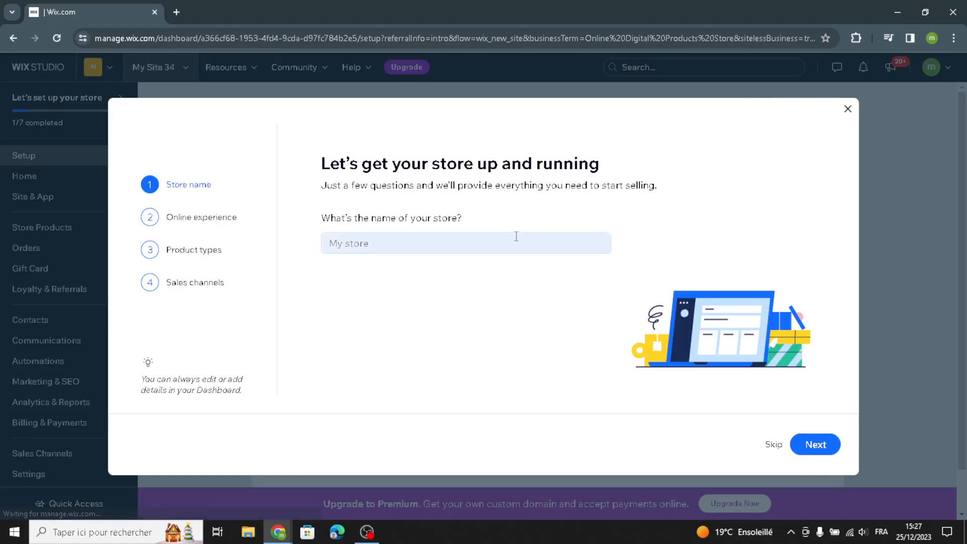
Name the store DigiScape and keep the "No, I'm just starting out" answer about having an online store.
{"action": "left_click", "coordinate": [517, 236]}
{"action": "type", "text": "DigitScape"}
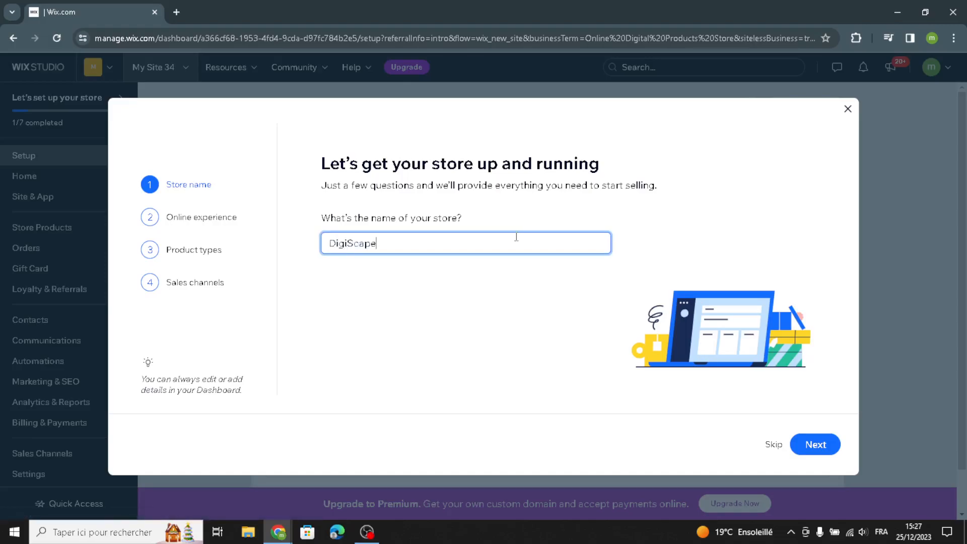
{"action": "left_click", "coordinate": [838, 452]}
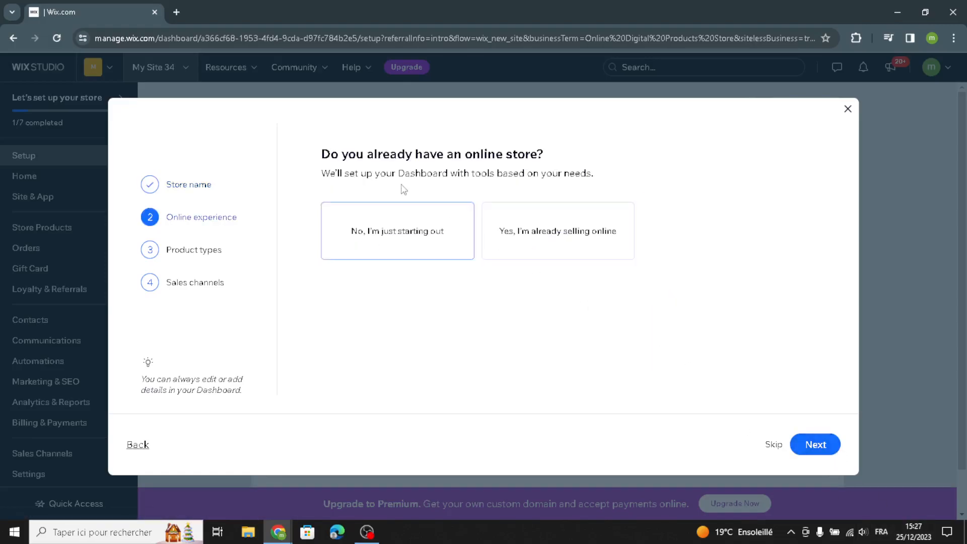
{"action": "left_click", "coordinate": [814, 443]}
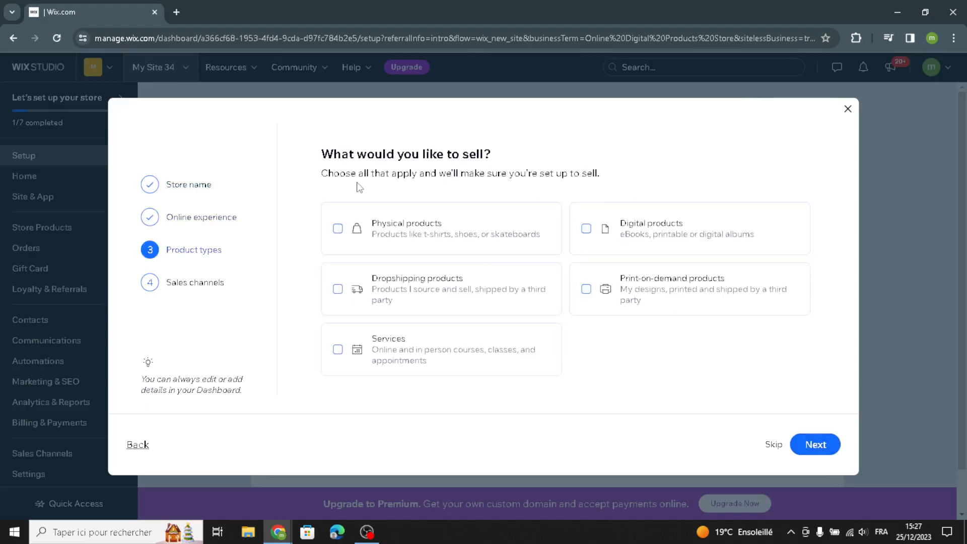
Select physical products and digital products as the product types to sell.
{"action": "left_click", "coordinate": [424, 239]}
{"action": "left_click", "coordinate": [674, 238]}
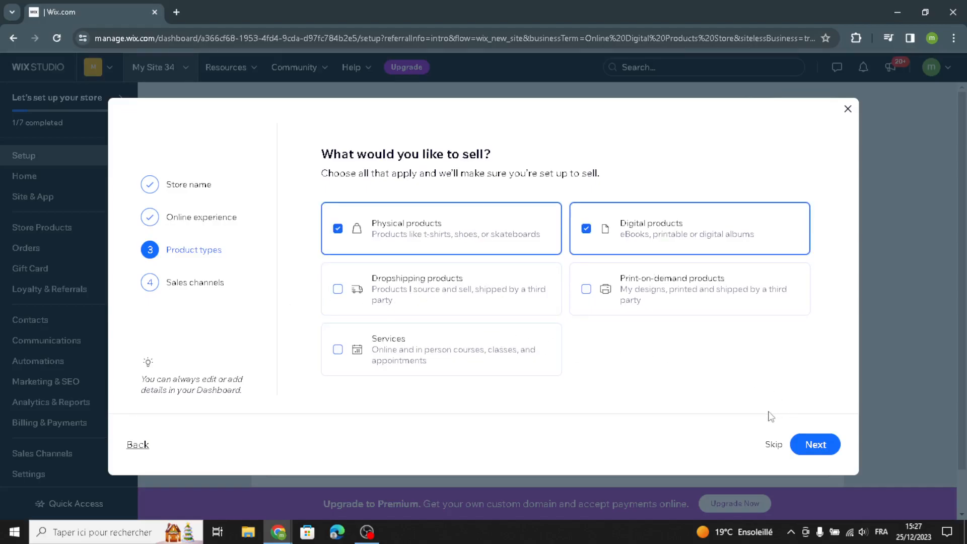
{"action": "left_click", "coordinate": [811, 444]}
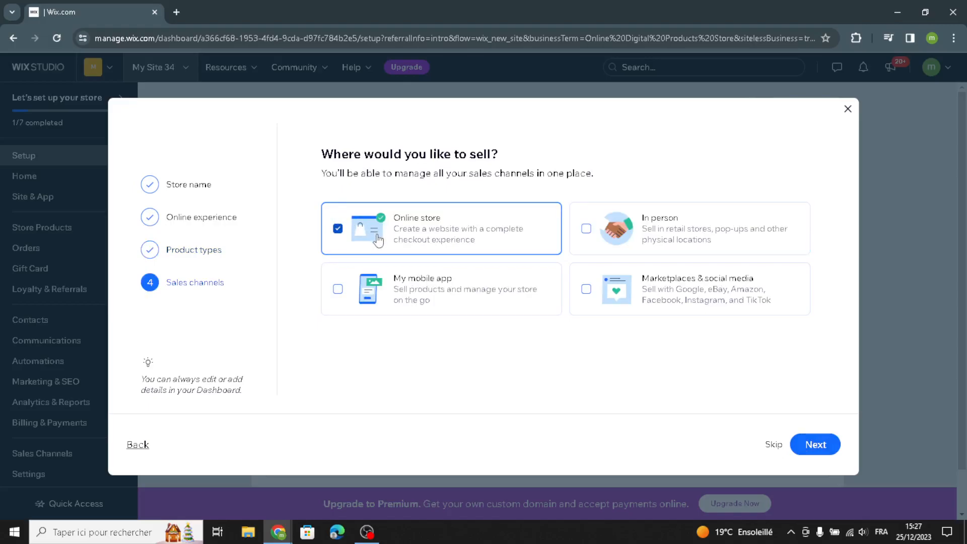
Add the mobile app and marketplaces & social media as sales channels besides the online store, and continue to the dashboard.
{"action": "left_click", "coordinate": [459, 277]}
{"action": "left_click", "coordinate": [736, 302]}
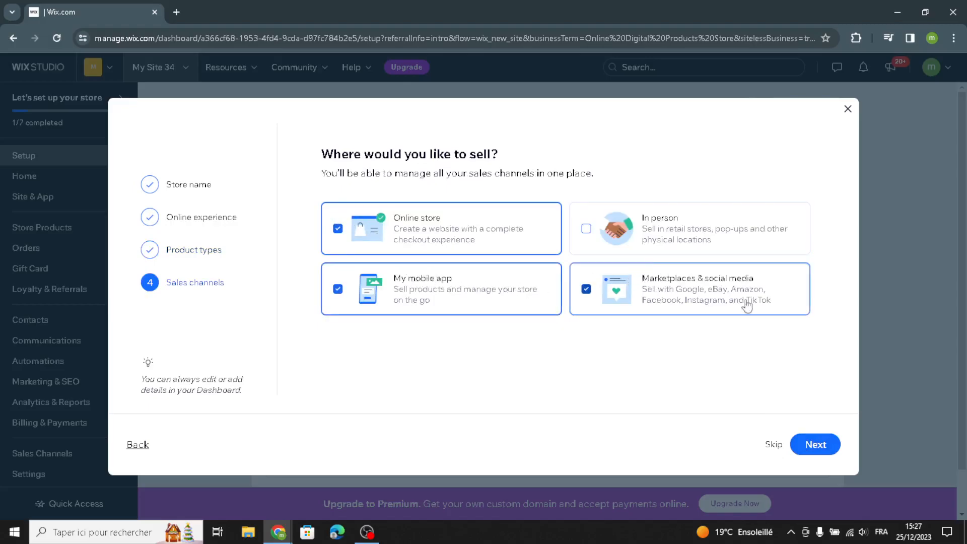
{"action": "left_click", "coordinate": [816, 444]}
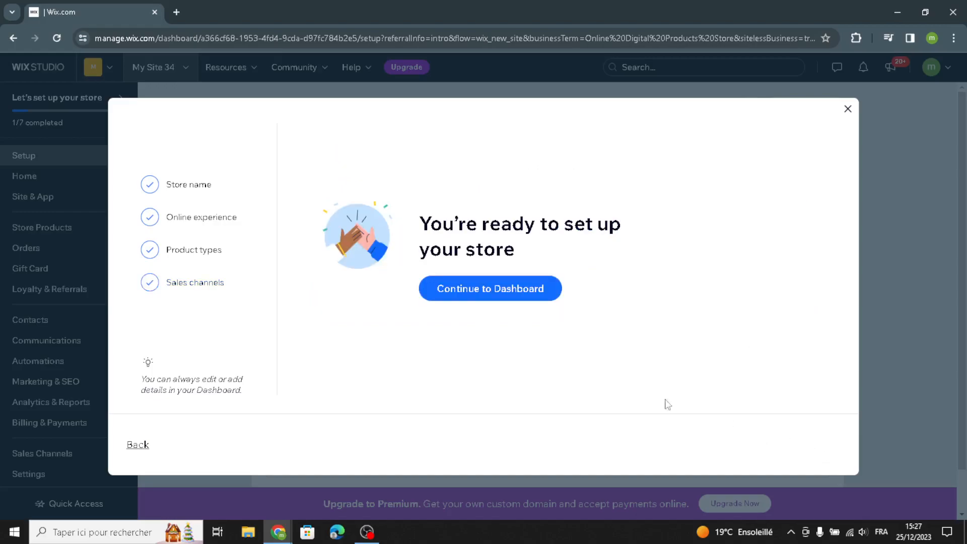
{"action": "left_click", "coordinate": [485, 298]}
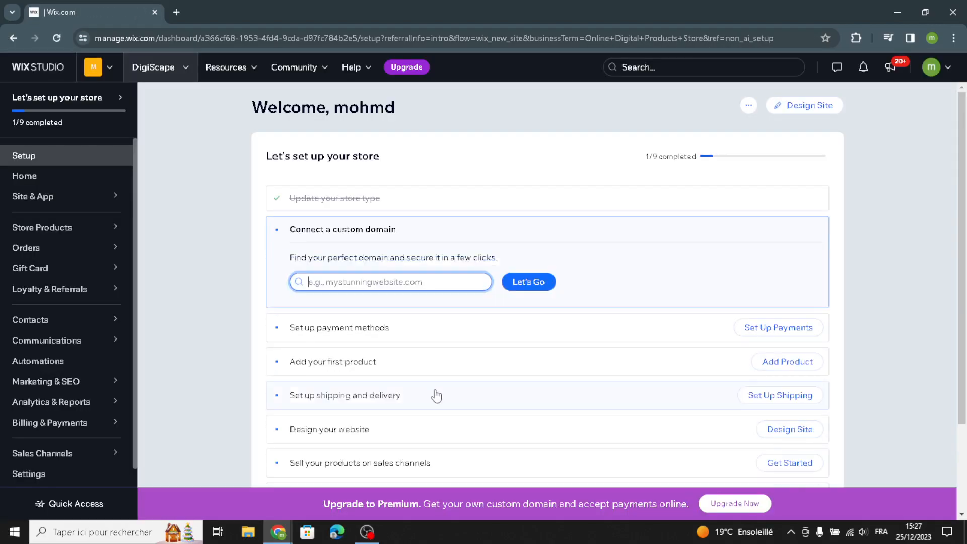
Start designing the site by letting Wix create it, and accept the prefilled business info.
{"action": "left_click", "coordinate": [792, 110]}
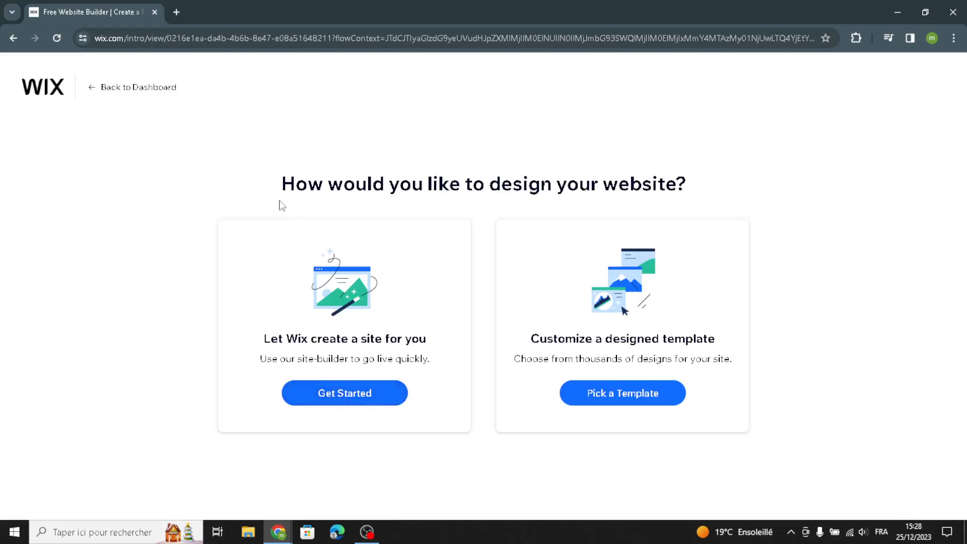
{"action": "left_click", "coordinate": [358, 385]}
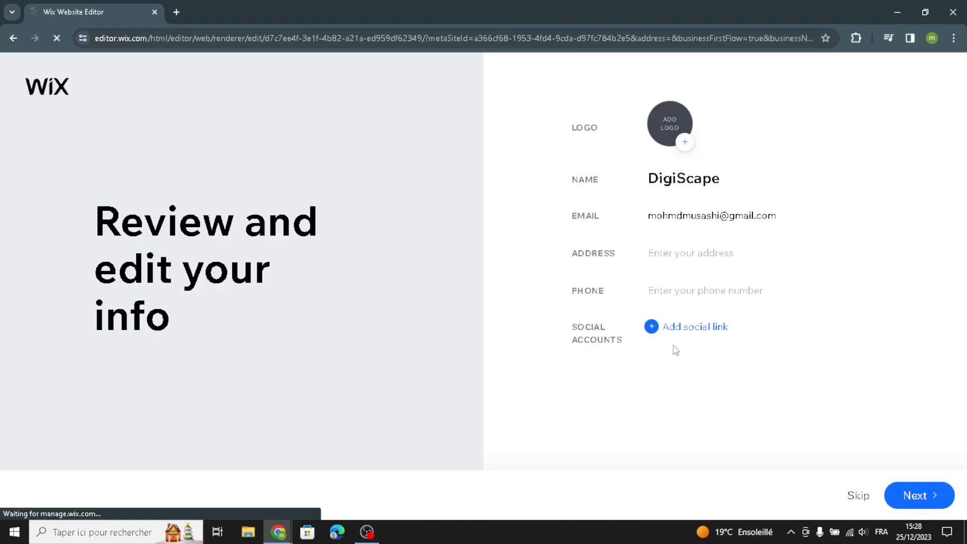
{"action": "left_click", "coordinate": [925, 497]}
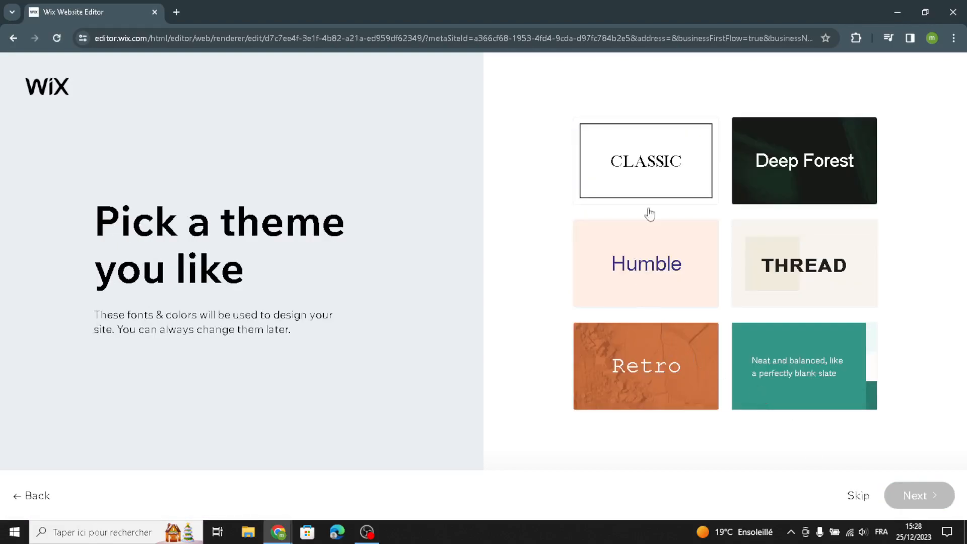
Choose the Classic theme and the homepage design headed "Explore DigiScape".
{"action": "left_click", "coordinate": [697, 188]}
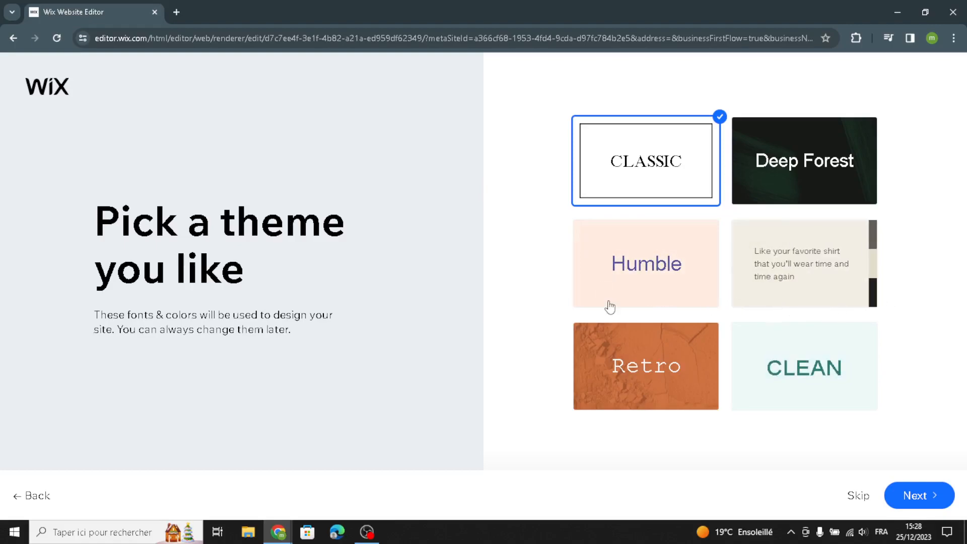
{"action": "left_click", "coordinate": [929, 499]}
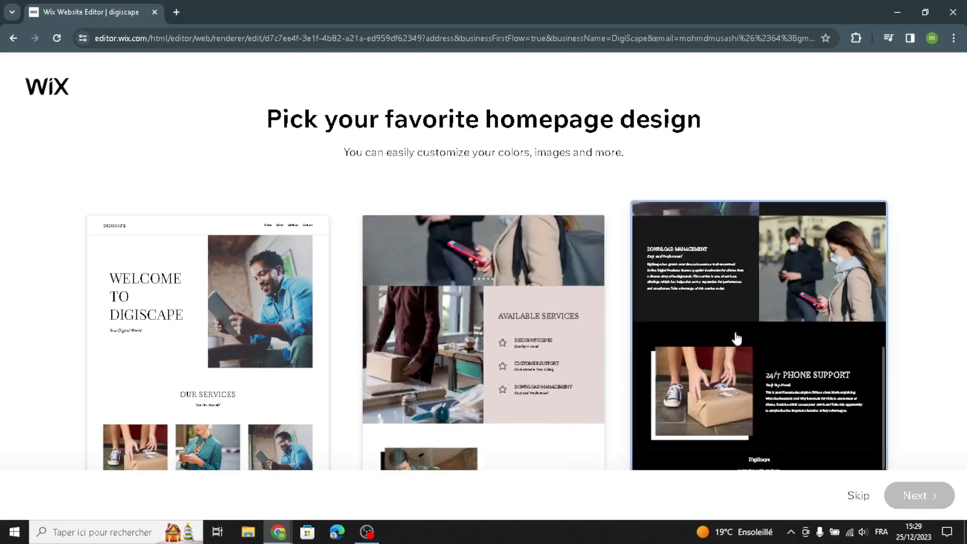
{"action": "left_click", "coordinate": [504, 353]}
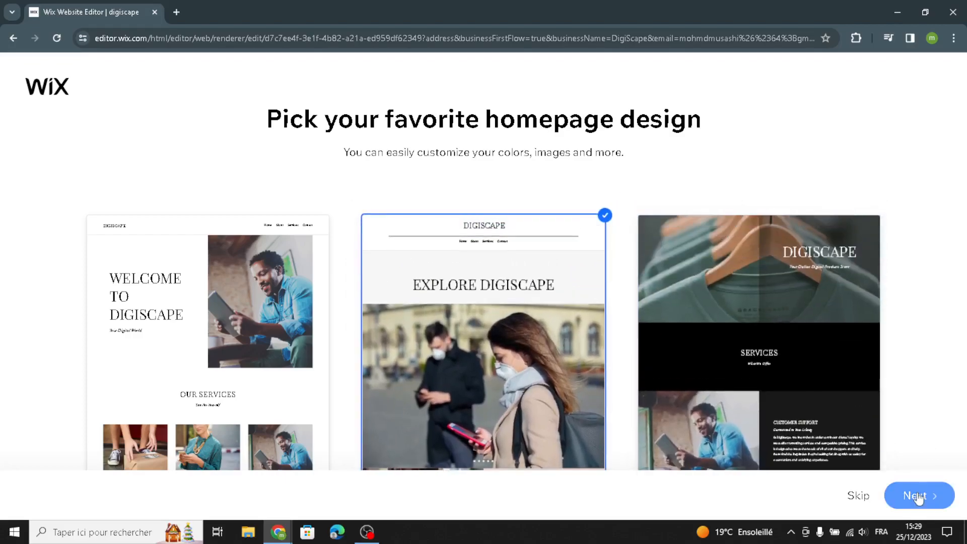
{"action": "left_click", "coordinate": [918, 495]}
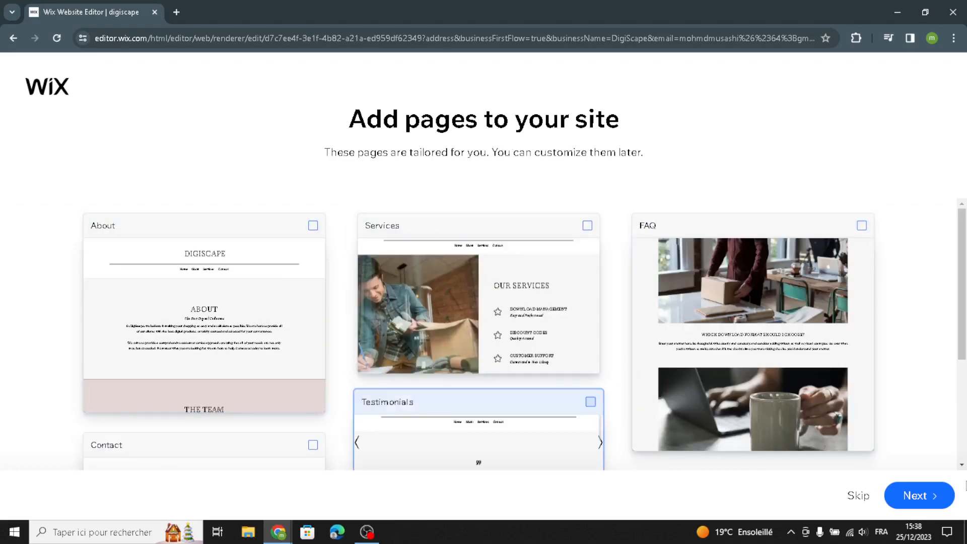
Continue without selecting any extra pages and open the finished site in the editor.
{"action": "left_click", "coordinate": [923, 497]}
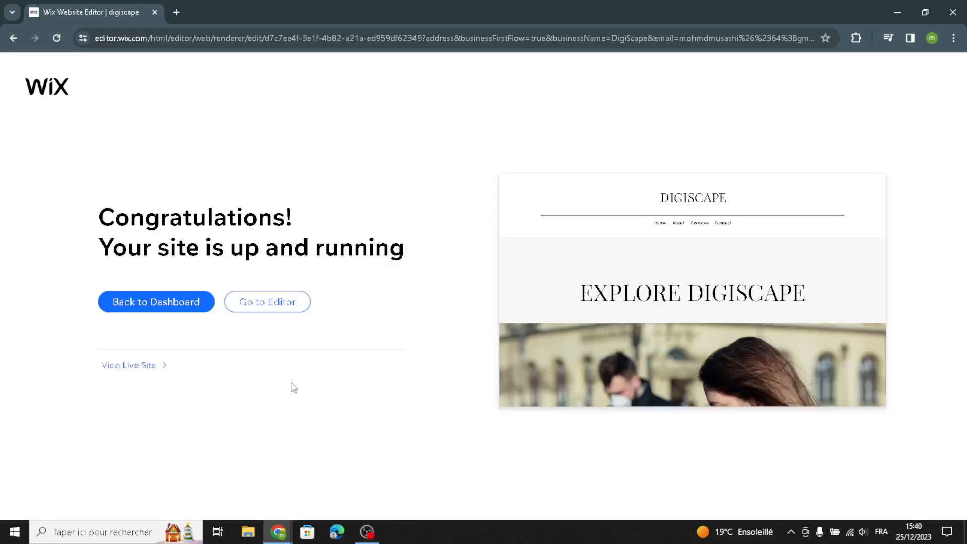
{"action": "left_click", "coordinate": [275, 305]}
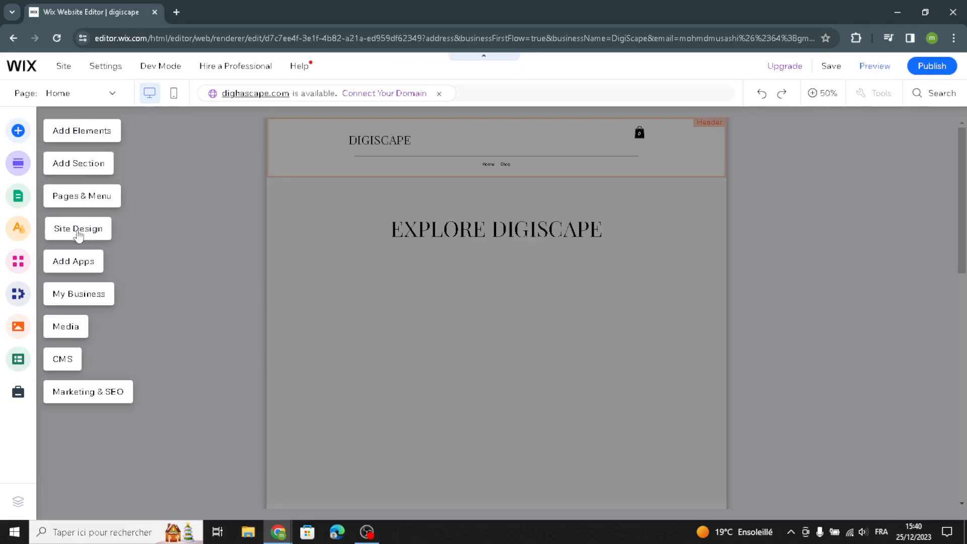
Browse the addable text elements, including titles, paragraphs and text masks, and the image sources, including free Wix images and illustrations.
{"action": "left_click", "coordinate": [110, 137]}
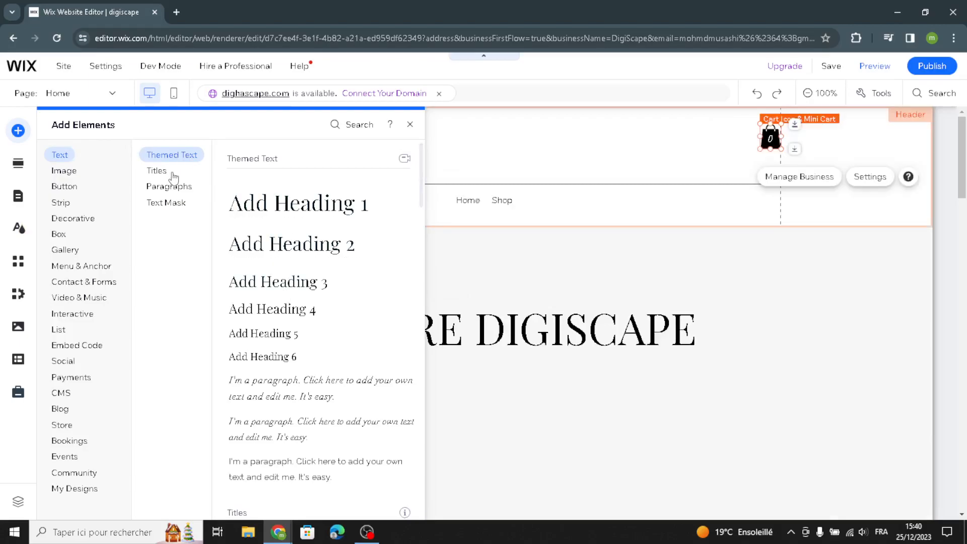
{"action": "left_click", "coordinate": [154, 171]}
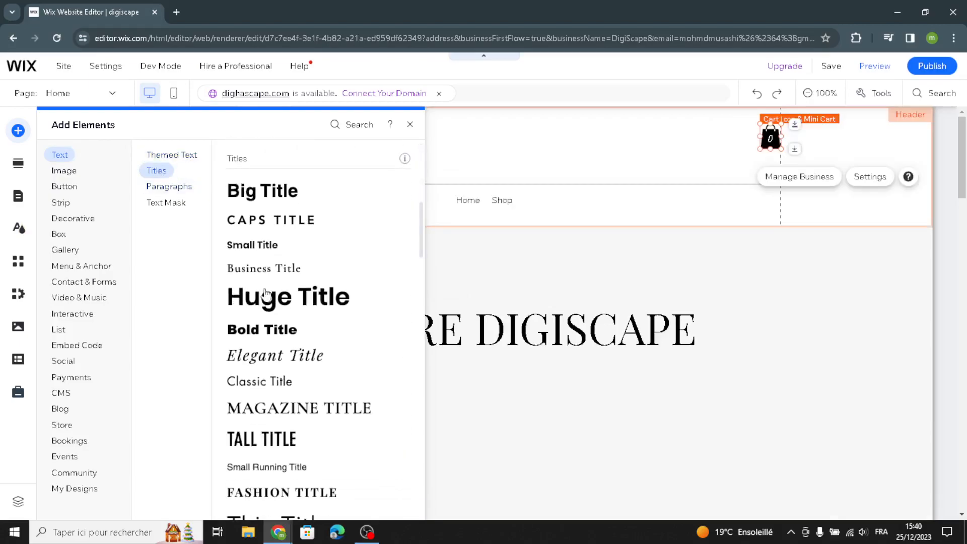
{"action": "left_click", "coordinate": [169, 187]}
{"action": "left_click", "coordinate": [161, 204]}
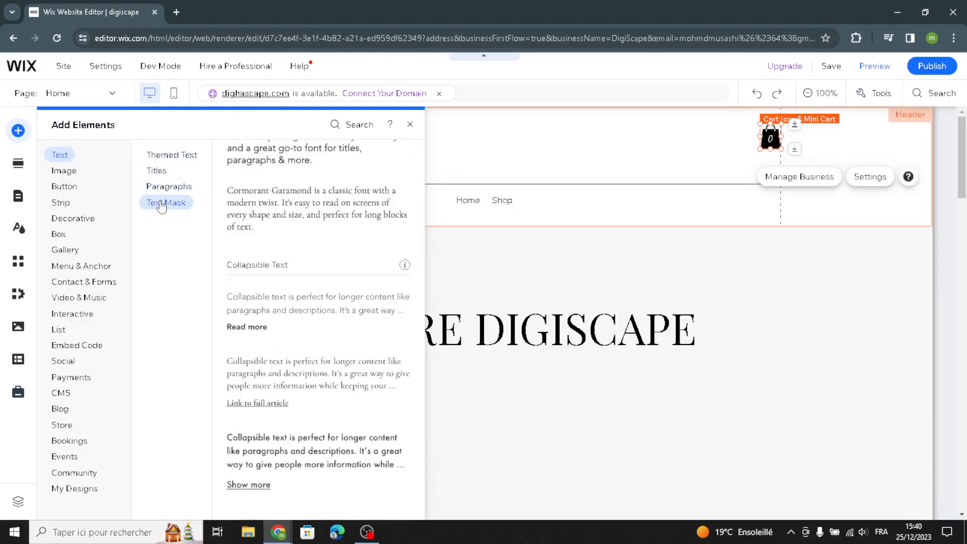
{"action": "left_click", "coordinate": [65, 170]}
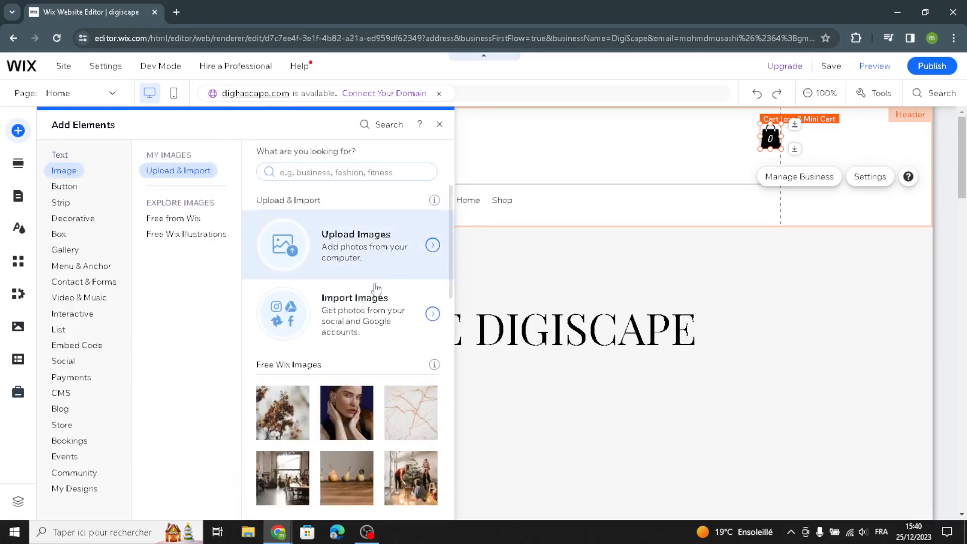
{"action": "left_click", "coordinate": [172, 218]}
{"action": "left_click", "coordinate": [176, 235]}
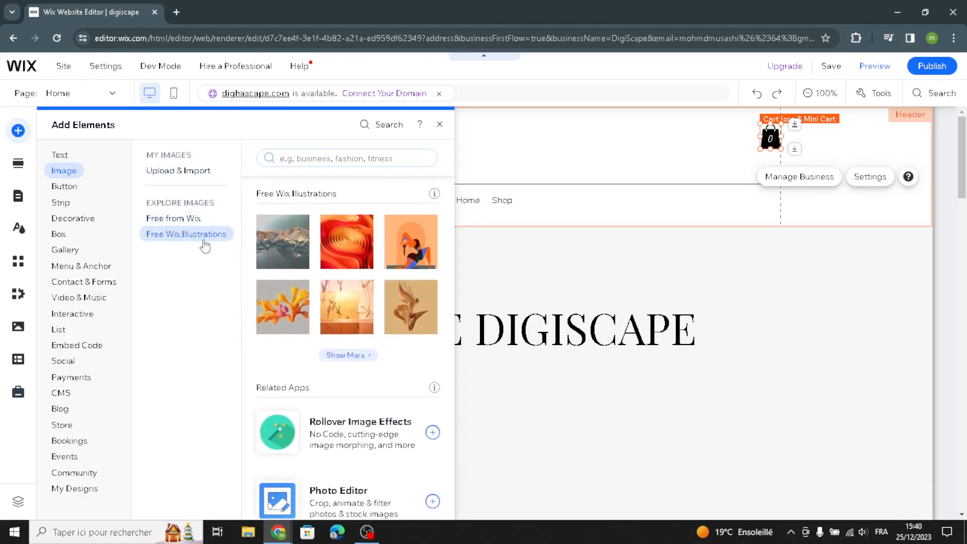
Look through the themed, text and icon button designs and the classic strips available as page elements.
{"action": "left_click", "coordinate": [70, 187]}
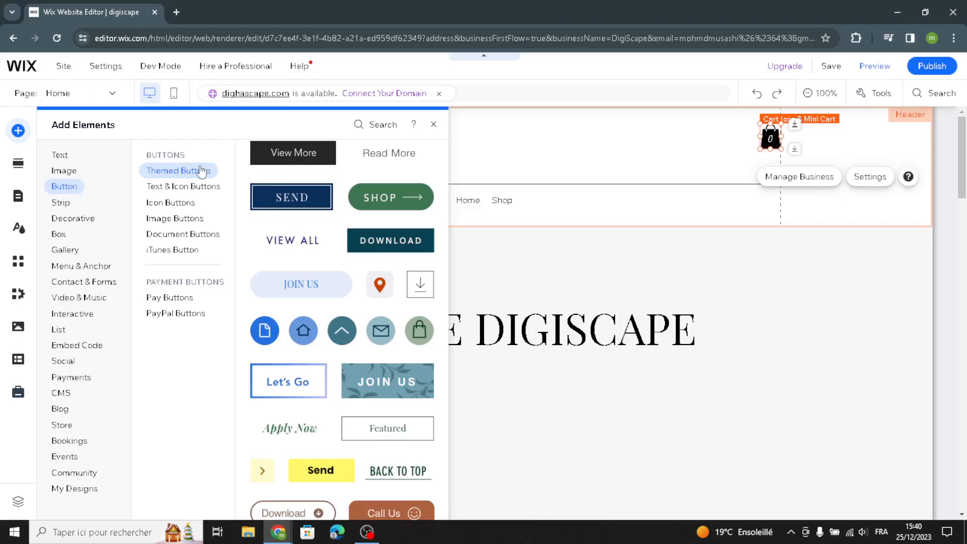
{"action": "left_click", "coordinate": [168, 171]}
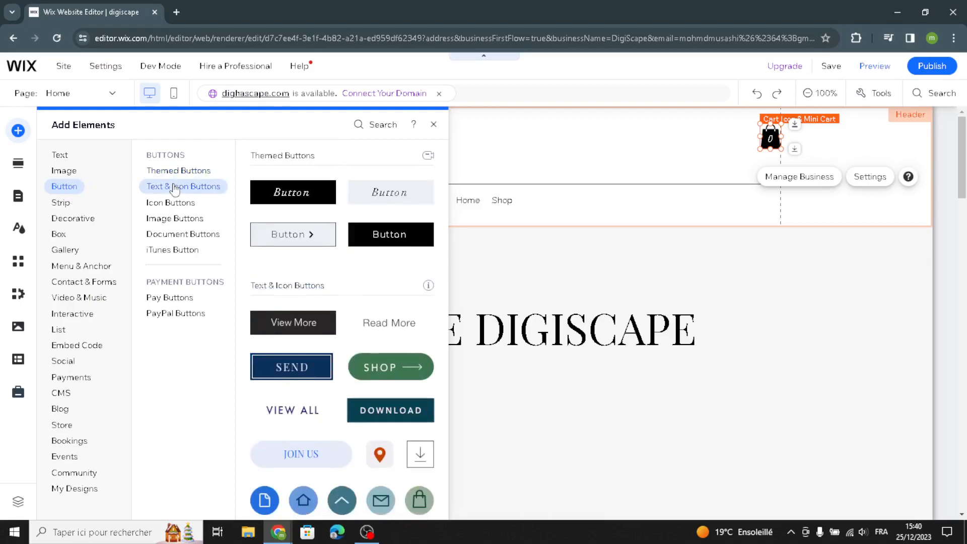
{"action": "left_click", "coordinate": [175, 187]}
{"action": "left_click", "coordinate": [184, 204]}
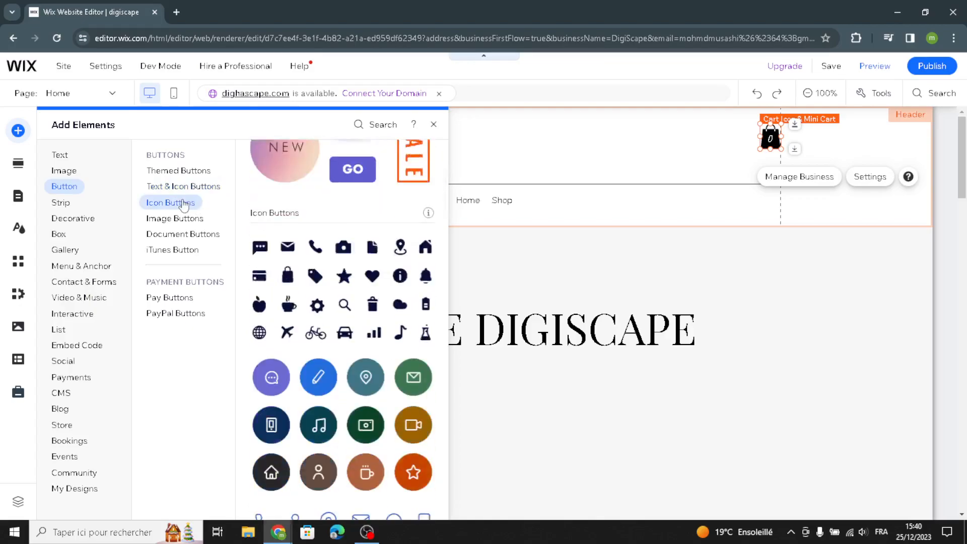
{"action": "left_click", "coordinate": [71, 203]}
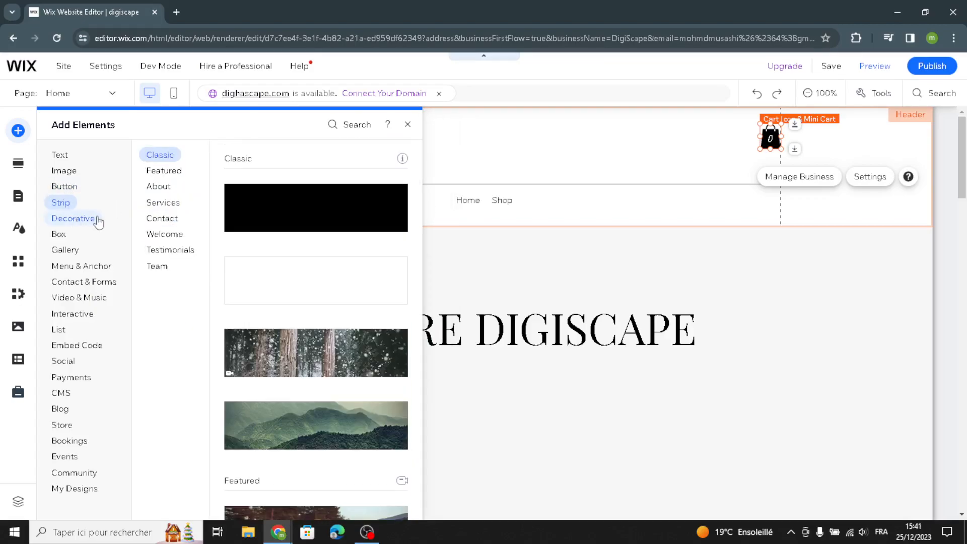
Look through the decorative elements, including basic shapes, arrows, vertical lines and themed lines.
{"action": "left_click", "coordinate": [98, 222]}
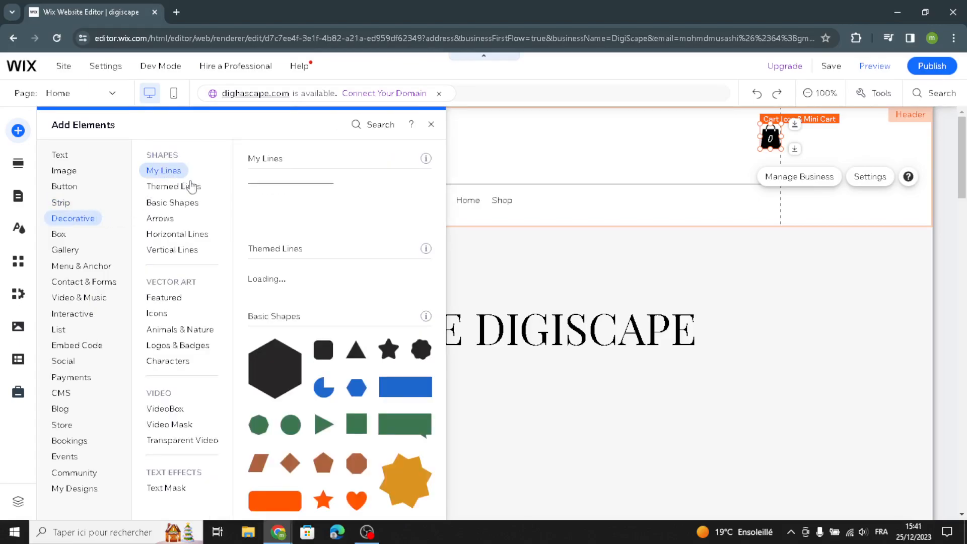
{"action": "left_click", "coordinate": [179, 203]}
{"action": "left_click", "coordinate": [183, 218]}
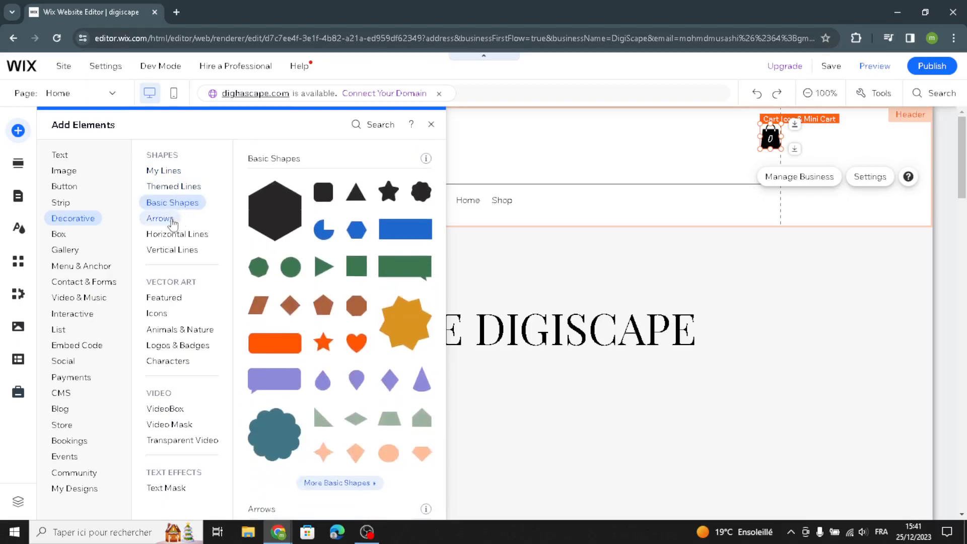
{"action": "left_click", "coordinate": [193, 251]}
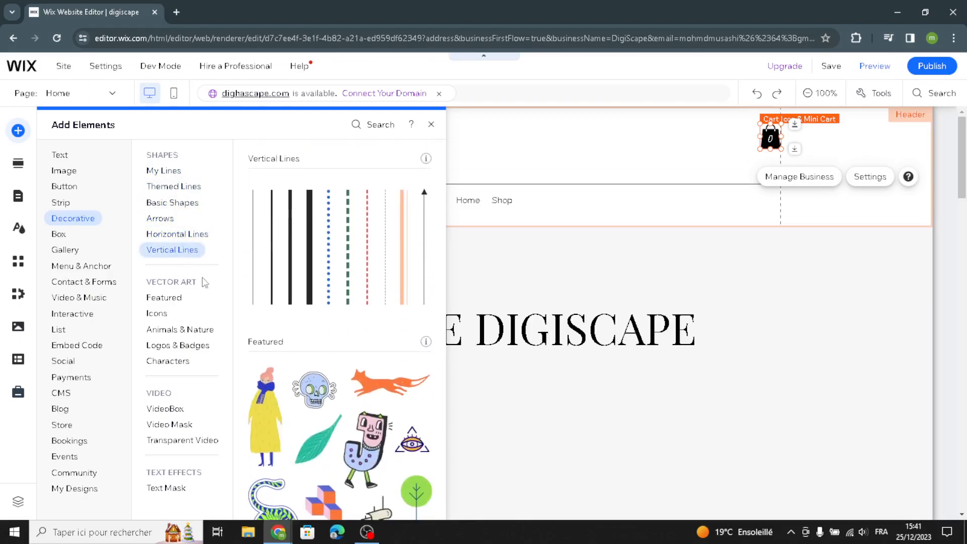
{"action": "left_click", "coordinate": [177, 189]}
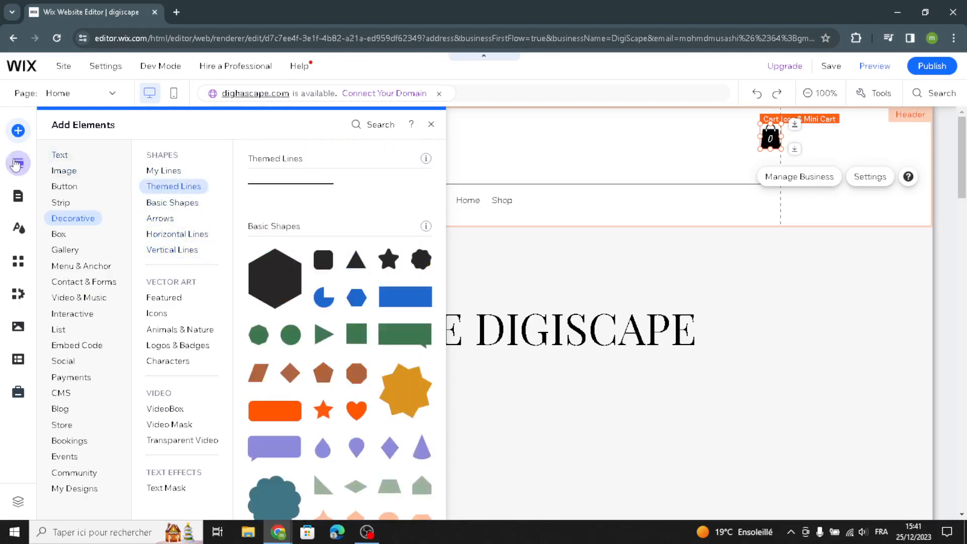
Examine the ready-made sections that can be added and the site design options for theme, background and transitions.
{"action": "left_click", "coordinate": [18, 163]}
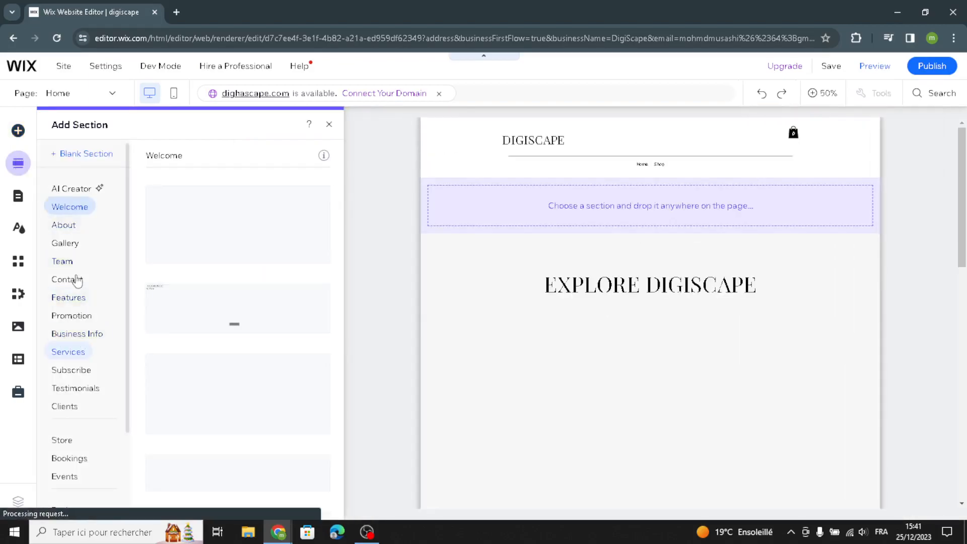
{"action": "left_click", "coordinate": [18, 230]}
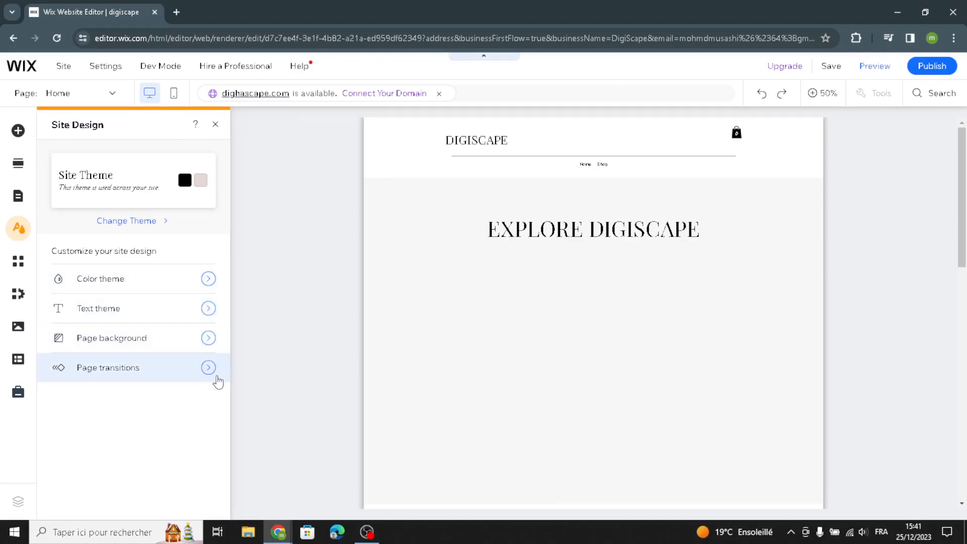
{"action": "left_click", "coordinate": [215, 124]}
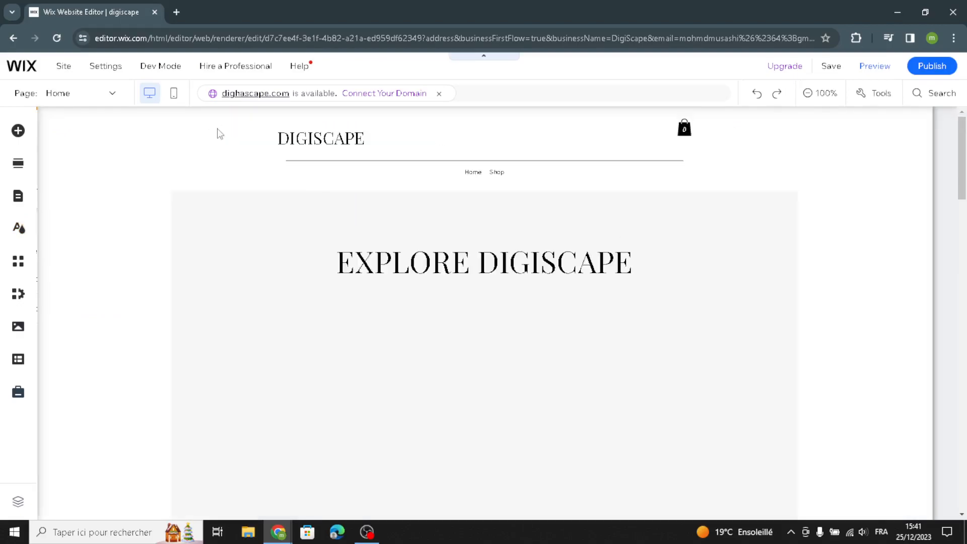
Open the site header's Quick Edit options to examine its editable content.
{"action": "left_click", "coordinate": [488, 167]}
{"action": "left_click", "coordinate": [111, 132]}
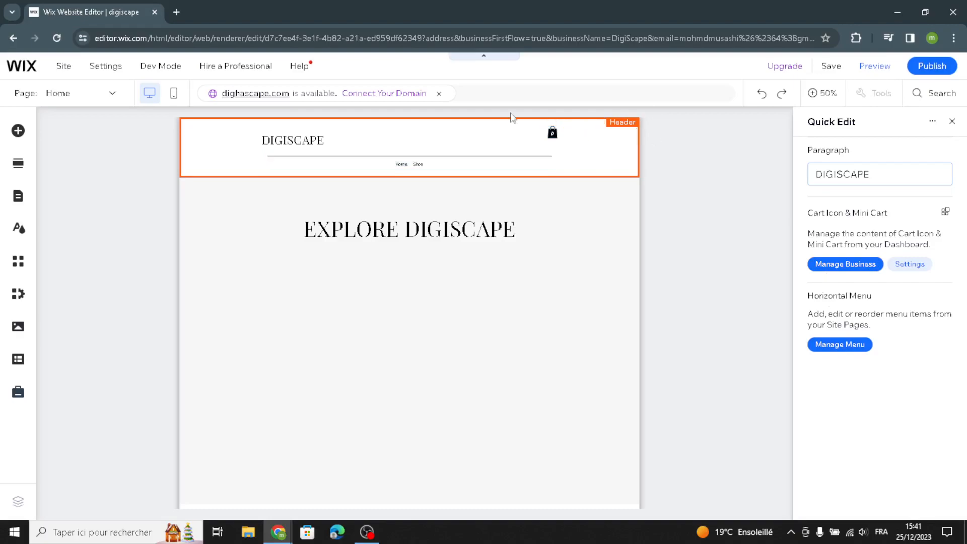
Set the Welcome section's background to the grey theme color #808080.
{"action": "left_click", "coordinate": [527, 269]}
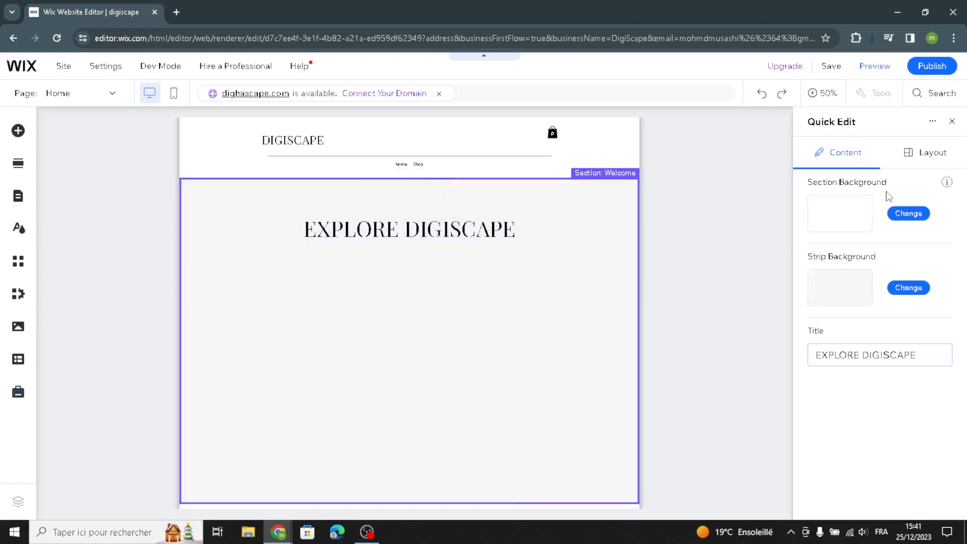
{"action": "left_click", "coordinate": [901, 213]}
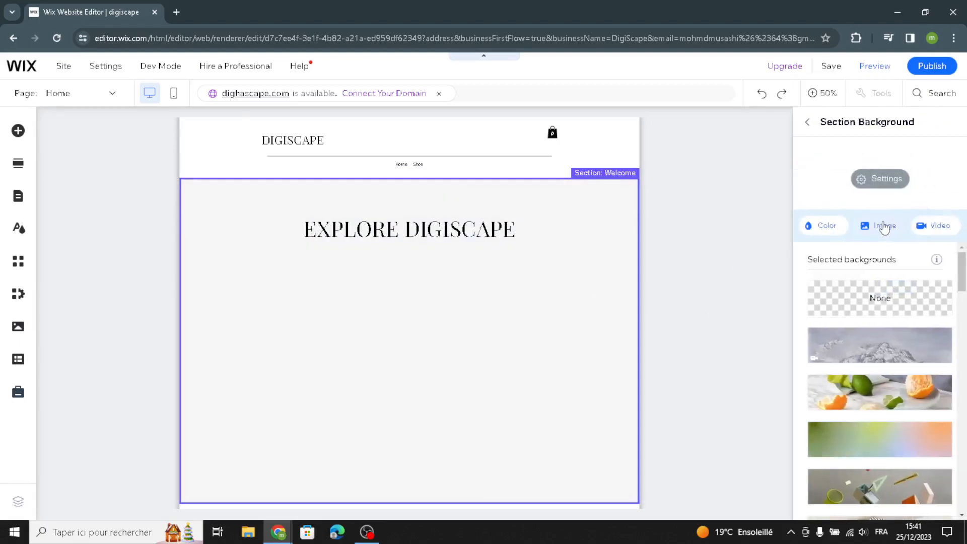
{"action": "left_click", "coordinate": [835, 228]}
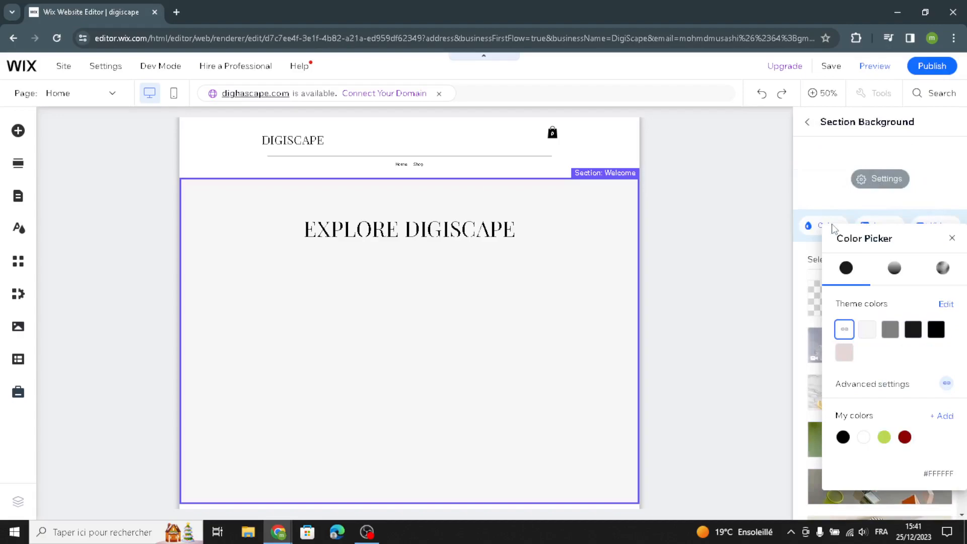
{"action": "left_click", "coordinate": [890, 330]}
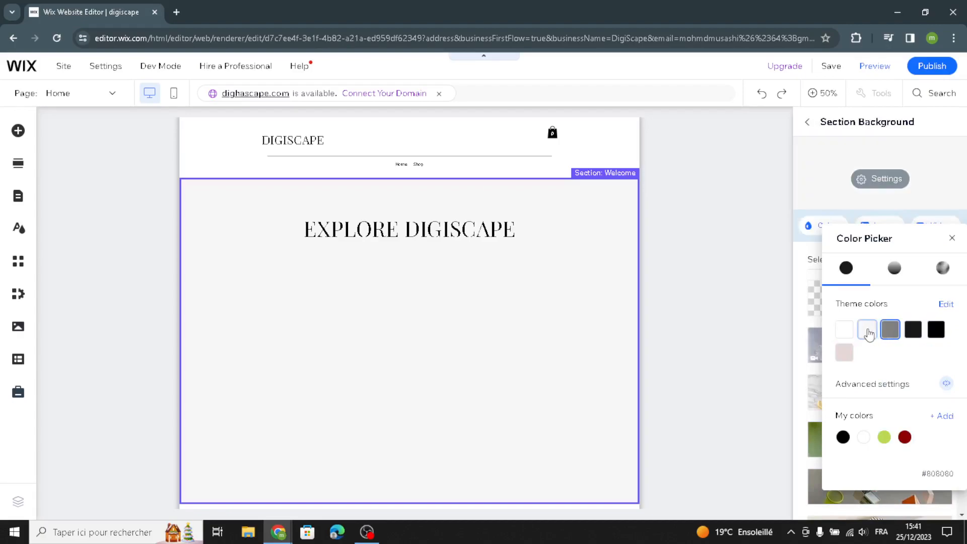
{"action": "left_click", "coordinate": [952, 239]}
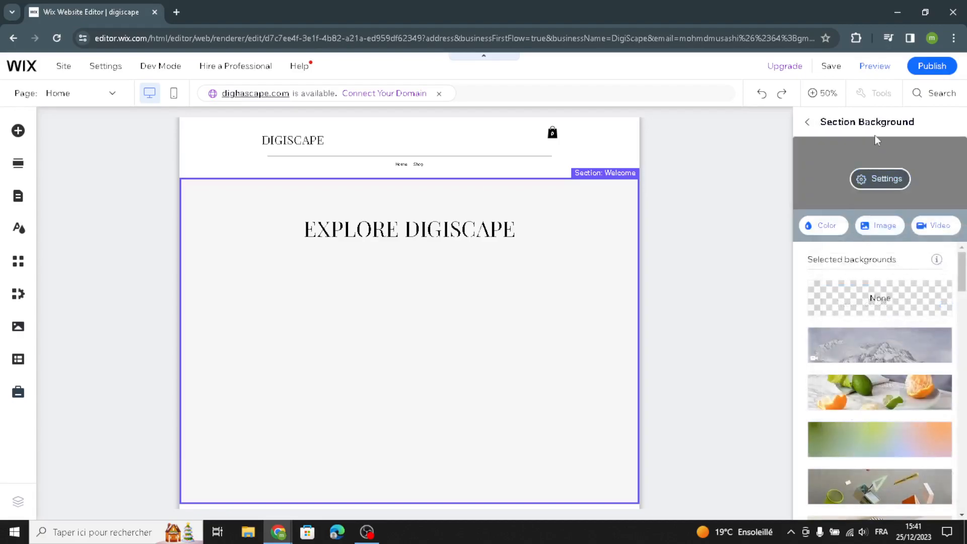
{"action": "left_click", "coordinate": [811, 121]}
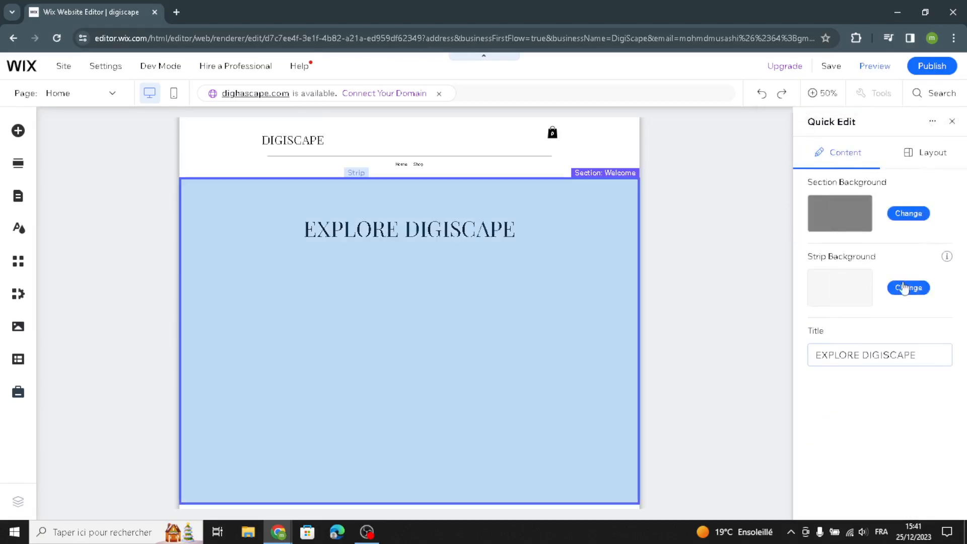
Try the grey theme color #808080 on the Welcome section's strip background, and set it back to the light grey theme color.
{"action": "left_click", "coordinate": [907, 288]}
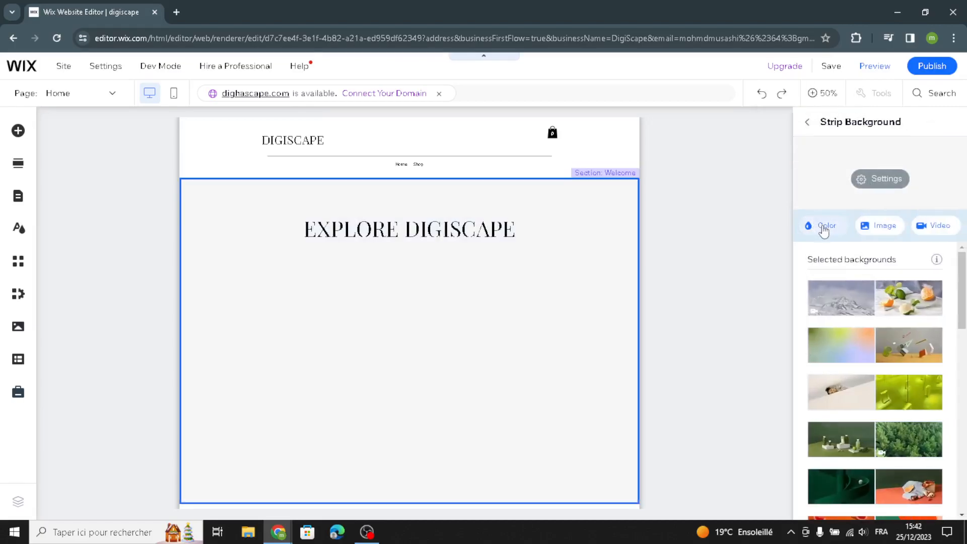
{"action": "left_click", "coordinate": [824, 225]}
{"action": "left_click", "coordinate": [886, 329]}
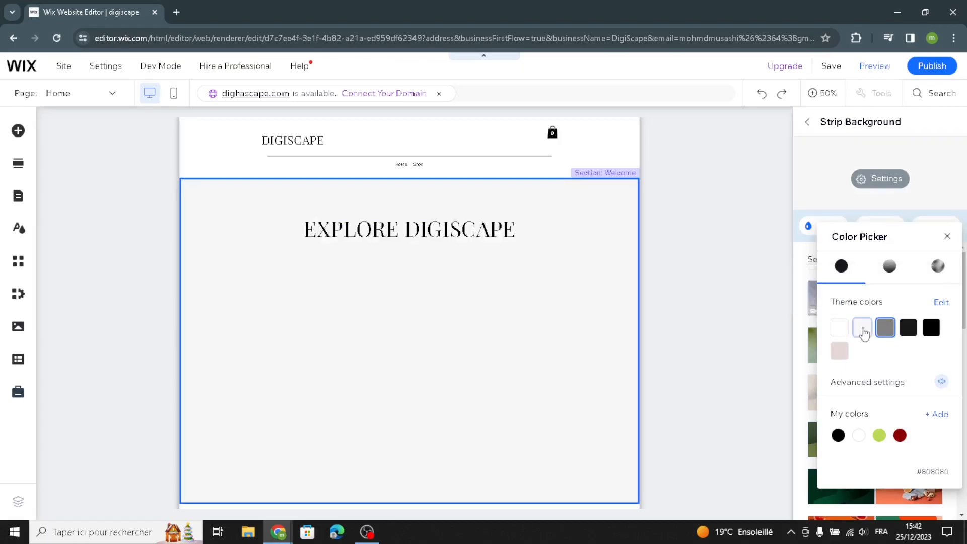
{"action": "left_click", "coordinate": [863, 329]}
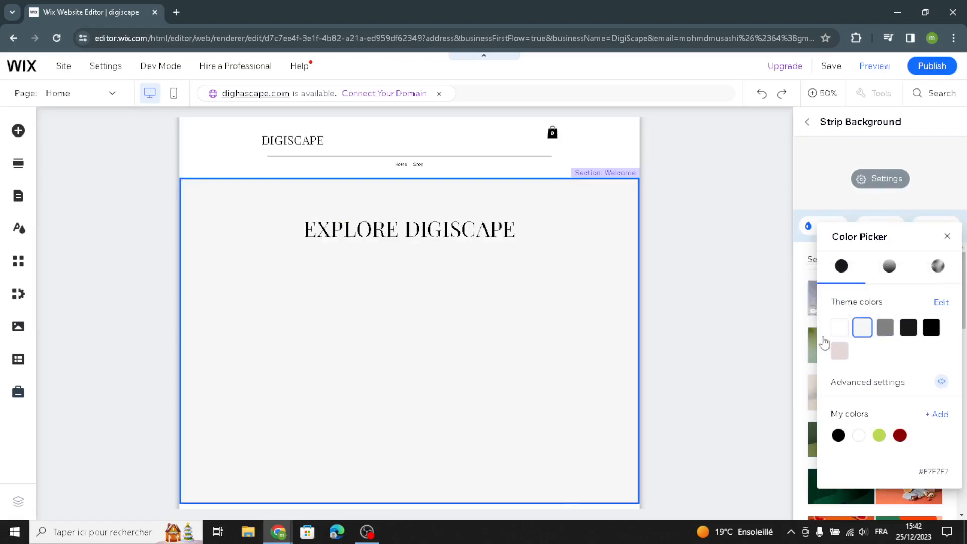
{"action": "left_click", "coordinate": [739, 339]}
Open product management from the home page's Products section and start creating a new digital file product.
{"action": "scroll", "coordinate": [745, 226], "scroll_direction": "down", "scroll_amount": 5}
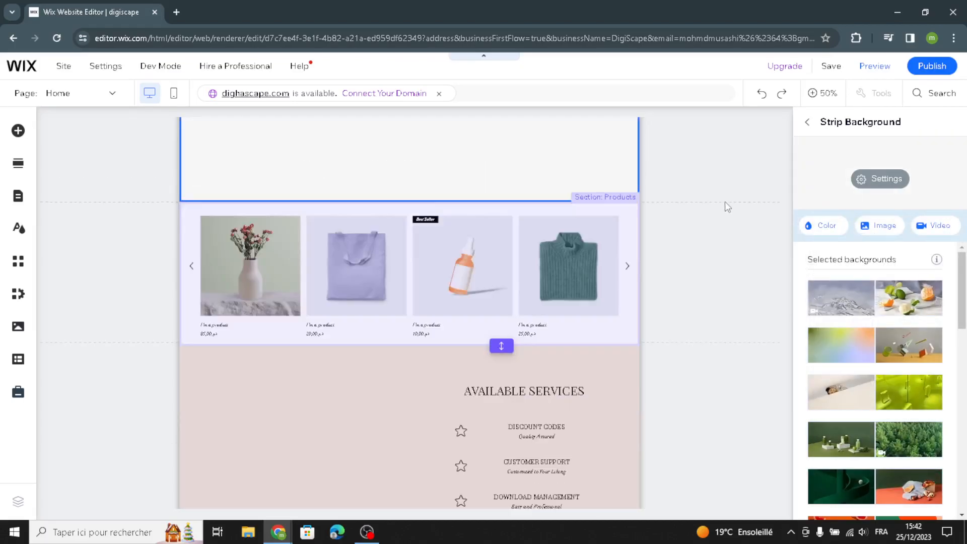
{"action": "left_click", "coordinate": [546, 246]}
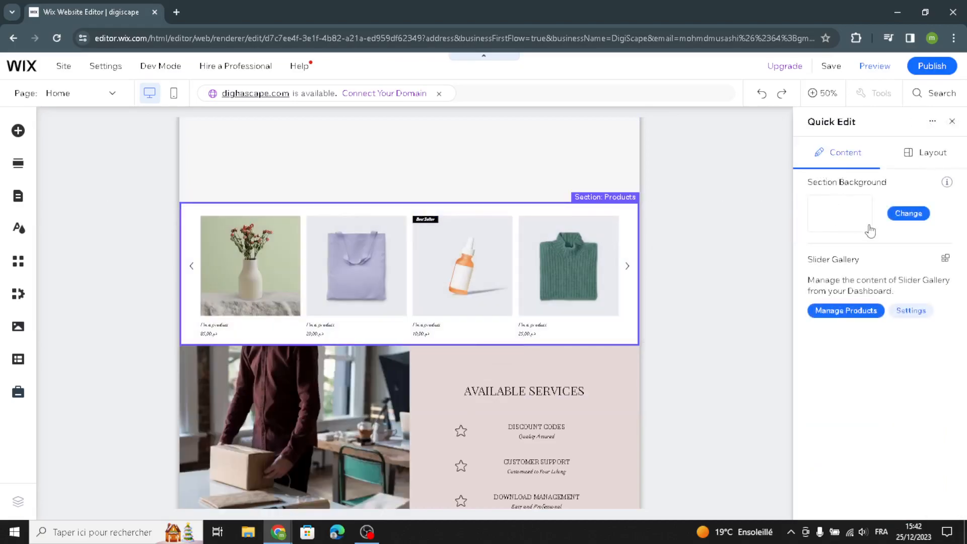
{"action": "left_click", "coordinate": [830, 315]}
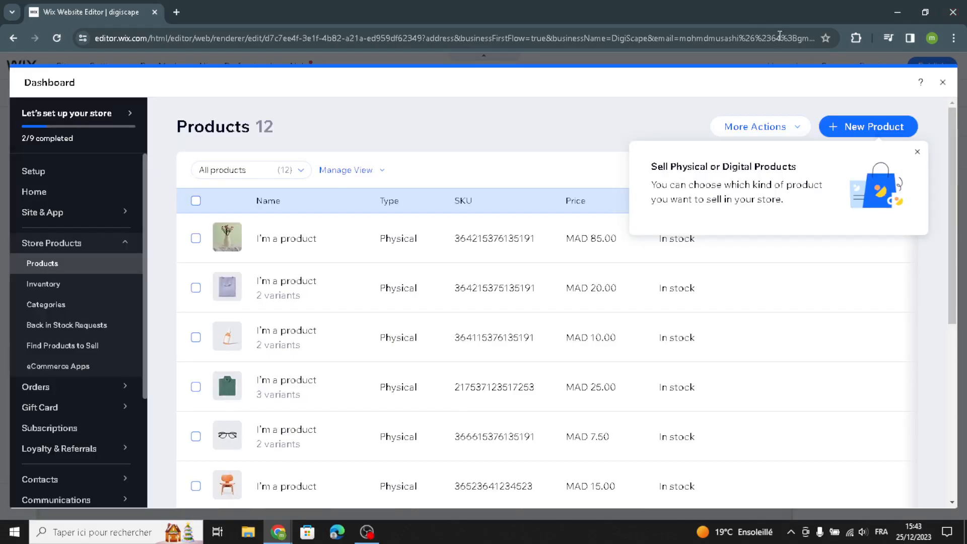
{"action": "left_click", "coordinate": [863, 127]}
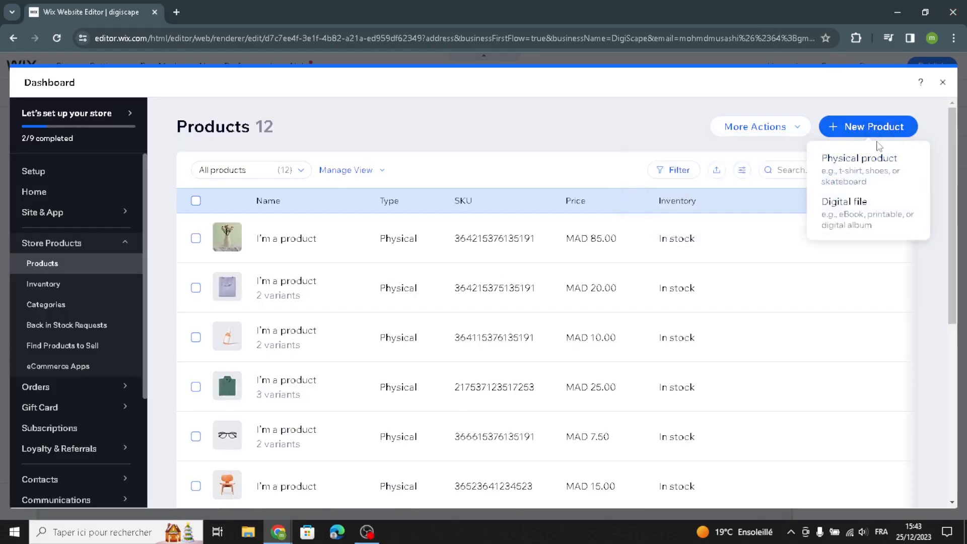
{"action": "left_click", "coordinate": [824, 202]}
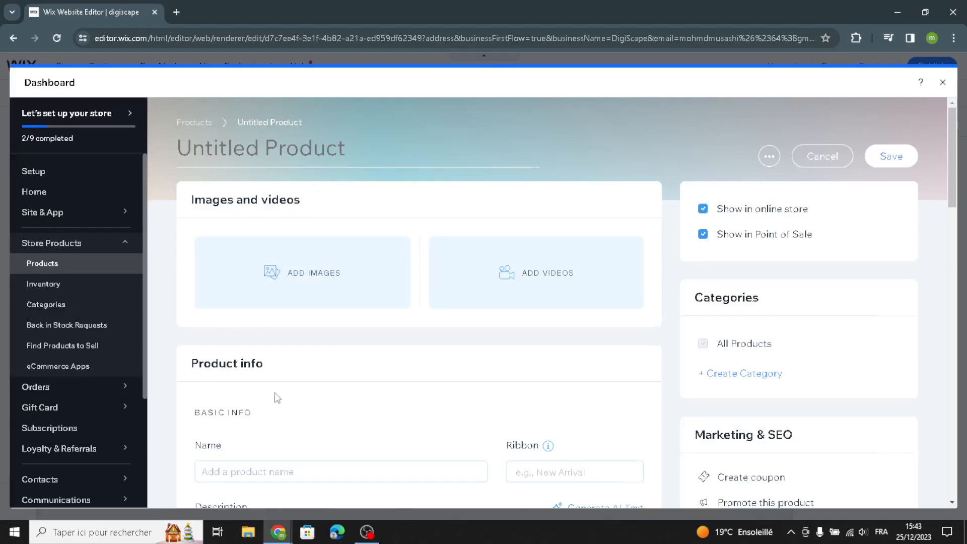
Review the new product's info fields and turn on the On sale option in its pricing.
{"action": "scroll", "coordinate": [267, 398], "scroll_direction": "down", "scroll_amount": 2}
{"action": "scroll", "coordinate": [284, 347], "scroll_direction": "down", "scroll_amount": 3}
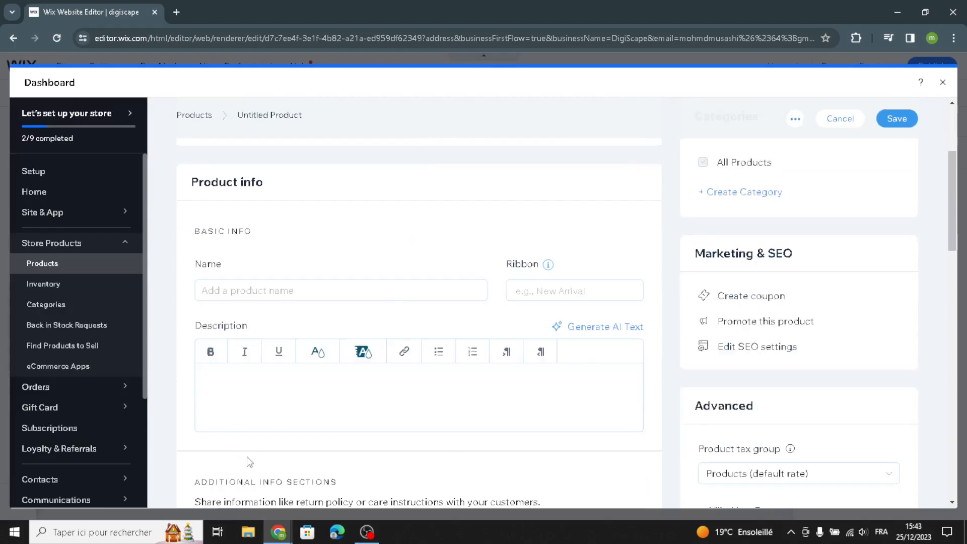
{"action": "scroll", "coordinate": [247, 223], "scroll_direction": "up", "scroll_amount": 1}
{"action": "scroll", "coordinate": [302, 218], "scroll_direction": "up", "scroll_amount": 1}
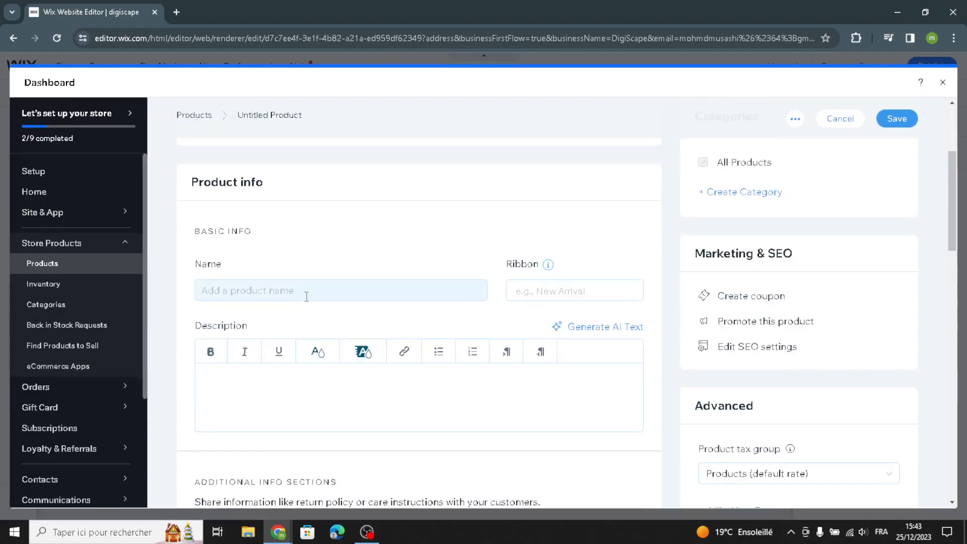
{"action": "scroll", "coordinate": [307, 398], "scroll_direction": "down", "scroll_amount": 3}
{"action": "scroll", "coordinate": [262, 389], "scroll_direction": "down", "scroll_amount": 2}
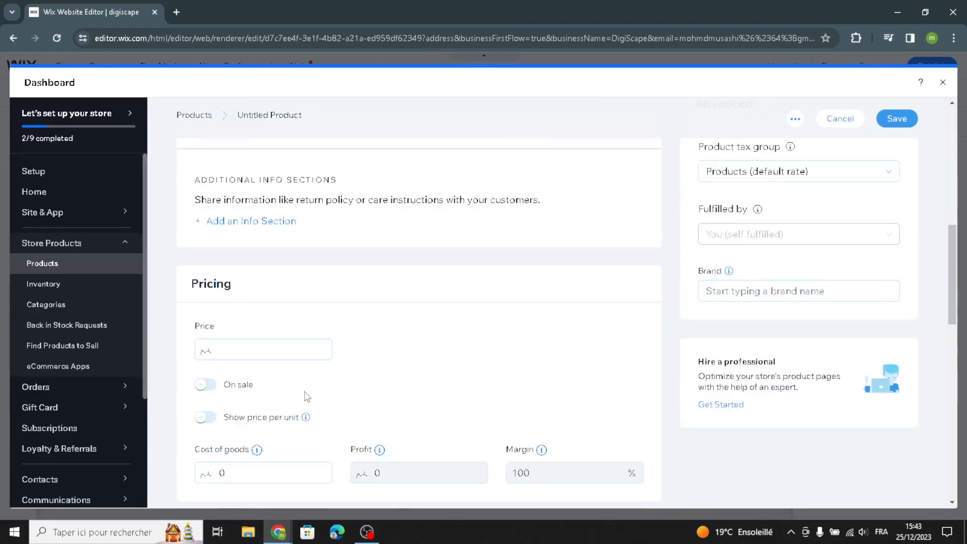
{"action": "left_click", "coordinate": [218, 387]}
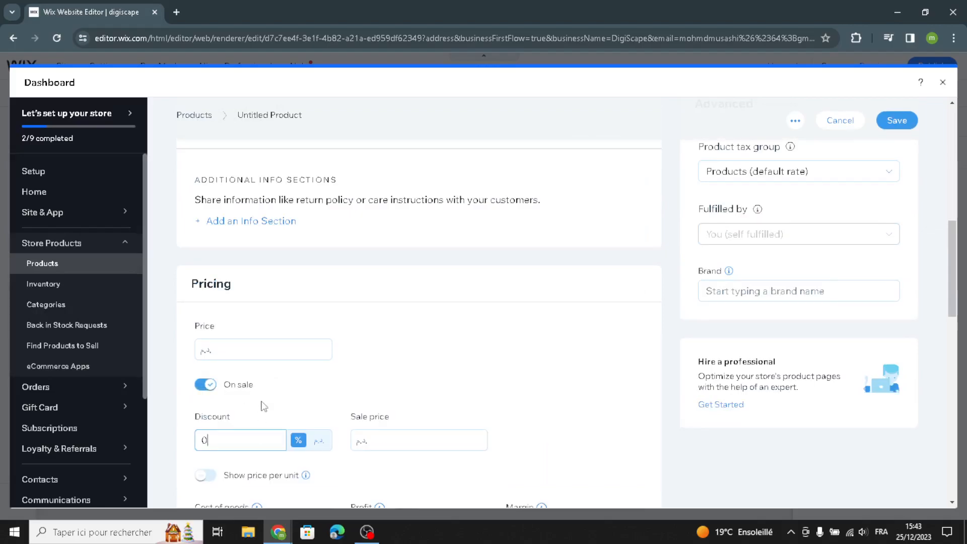
Turn on Show price per unit, review the new product's options and inventory settings, and close the product form without saving.
{"action": "scroll", "coordinate": [227, 416], "scroll_direction": "down", "scroll_amount": 1}
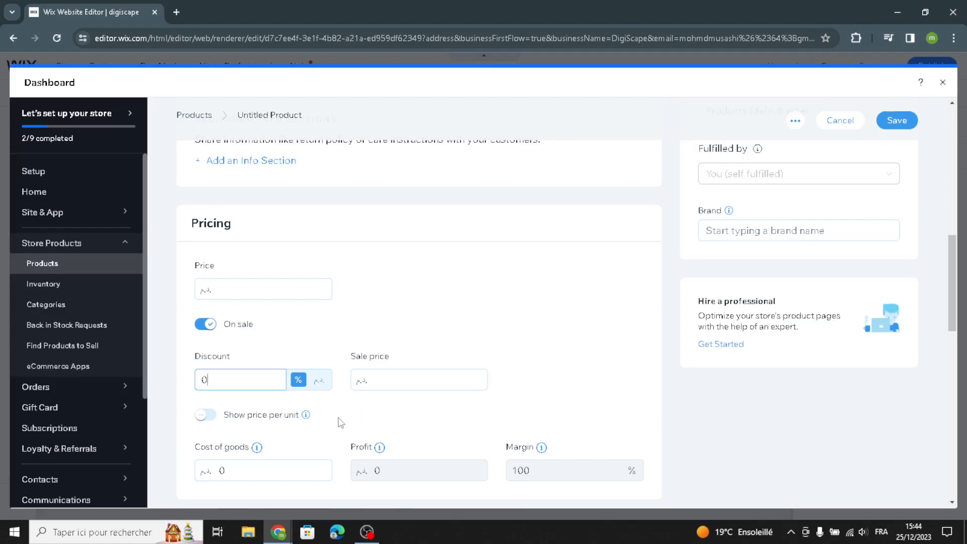
{"action": "left_click", "coordinate": [209, 418]}
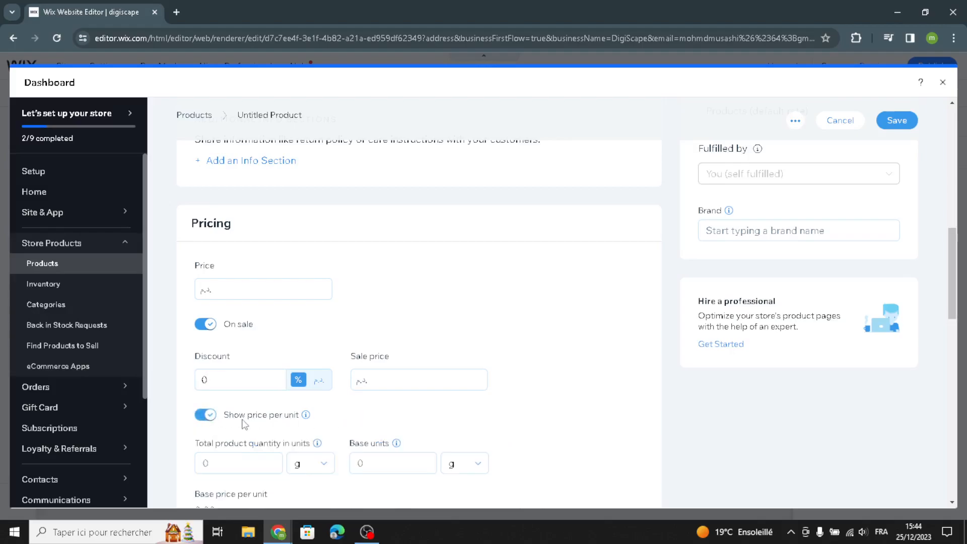
{"action": "scroll", "coordinate": [228, 427], "scroll_direction": "down", "scroll_amount": 5}
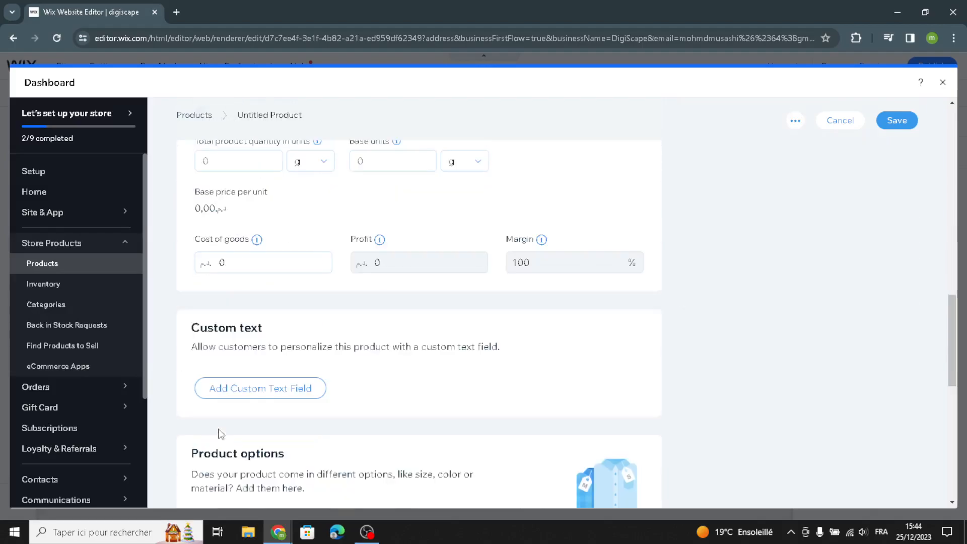
{"action": "scroll", "coordinate": [191, 353], "scroll_direction": "down", "scroll_amount": 2}
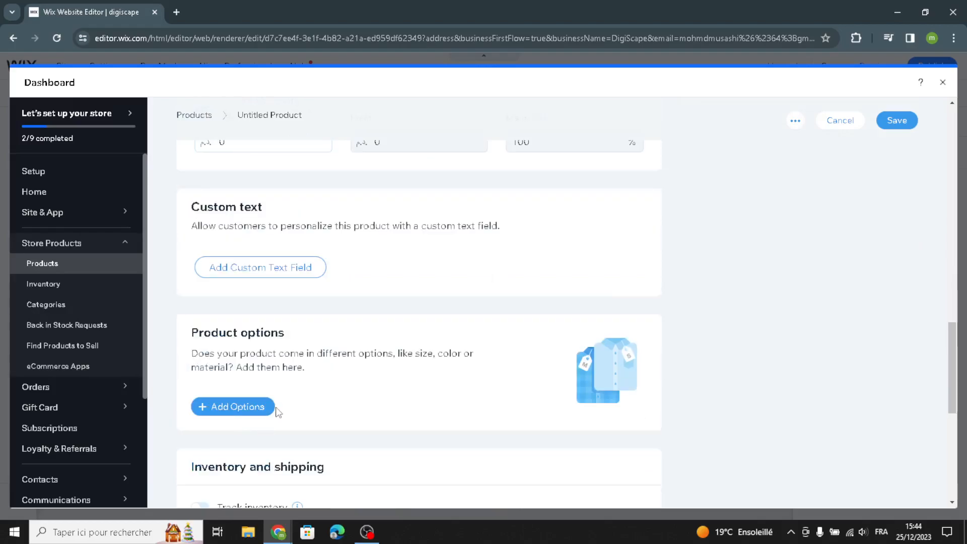
{"action": "scroll", "coordinate": [278, 412], "scroll_direction": "down", "scroll_amount": 2}
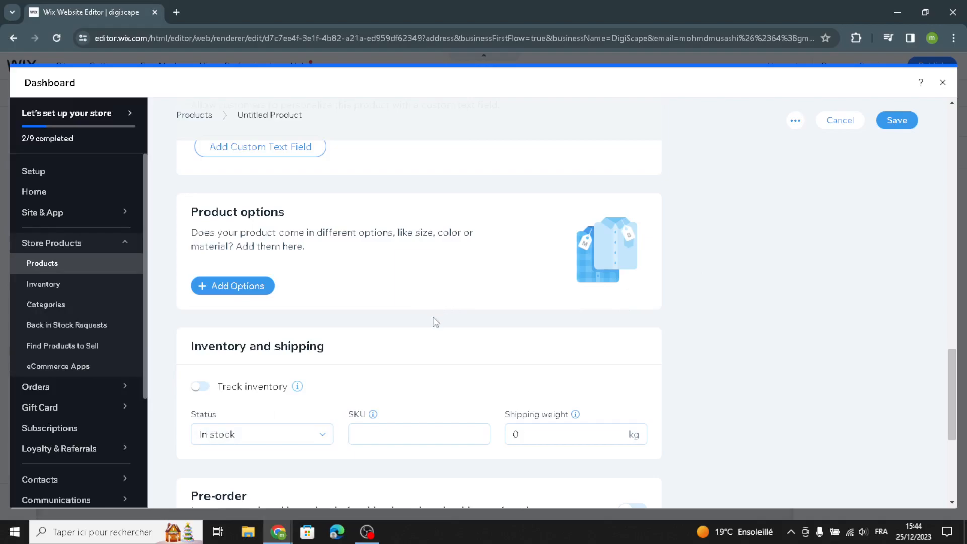
{"action": "scroll", "coordinate": [428, 322], "scroll_direction": "down", "scroll_amount": 5}
{"action": "scroll", "coordinate": [423, 328], "scroll_direction": "up", "scroll_amount": 4}
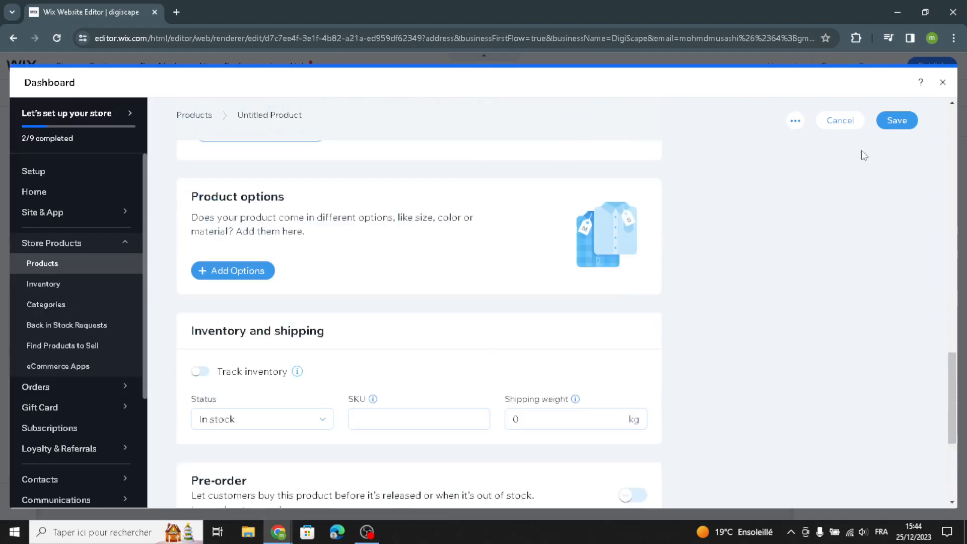
{"action": "left_click", "coordinate": [943, 83]}
Open the background image chooser for the photo column in the home page's Available Services section.
{"action": "scroll", "coordinate": [572, 297], "scroll_direction": "down", "scroll_amount": 3}
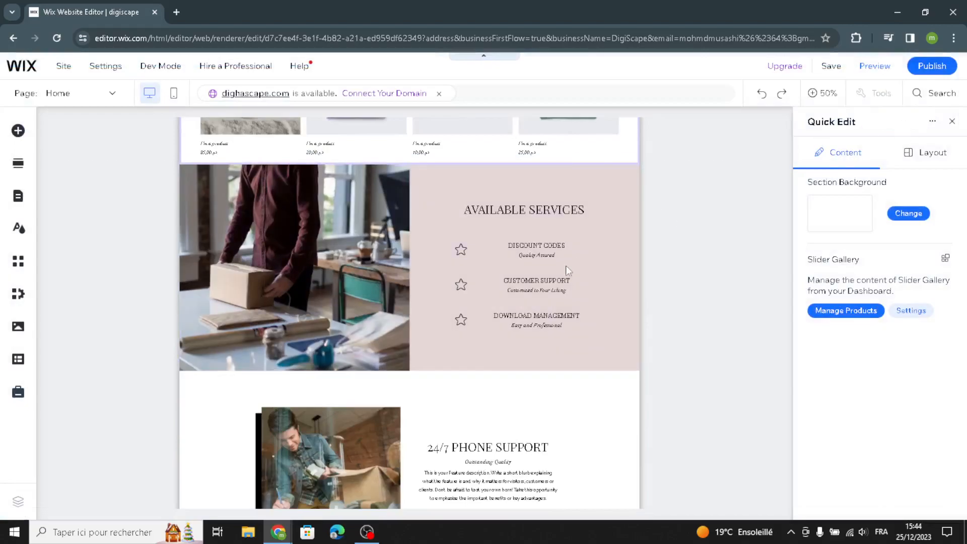
{"action": "scroll", "coordinate": [474, 368], "scroll_direction": "down", "scroll_amount": 2}
{"action": "left_click", "coordinate": [609, 315]}
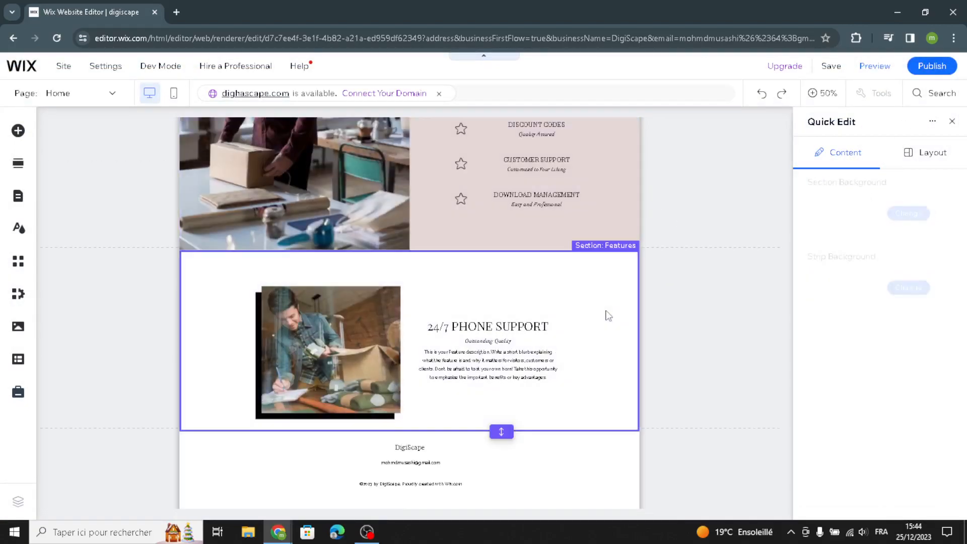
{"action": "scroll", "coordinate": [571, 318], "scroll_direction": "up", "scroll_amount": 2}
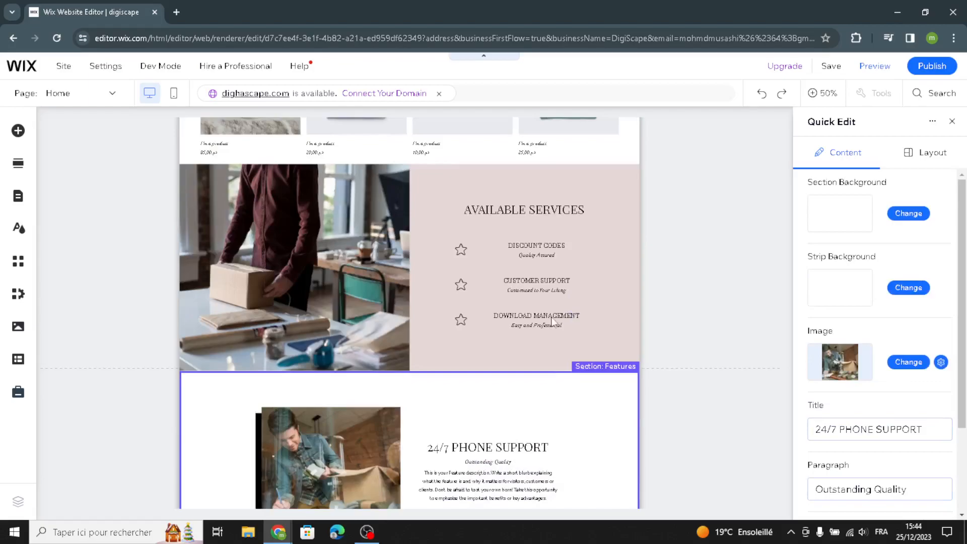
{"action": "left_click", "coordinate": [627, 223]}
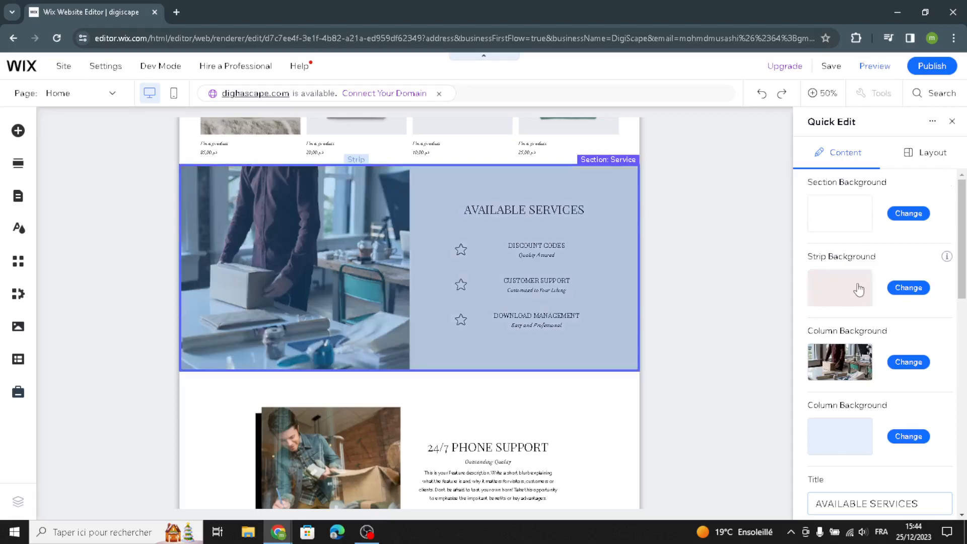
{"action": "left_click", "coordinate": [905, 370]}
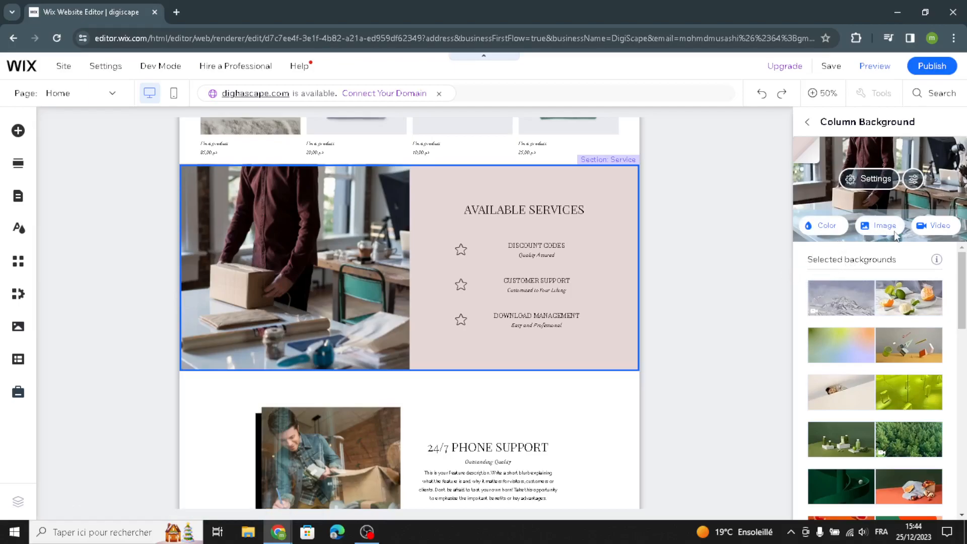
{"action": "left_click", "coordinate": [881, 226]}
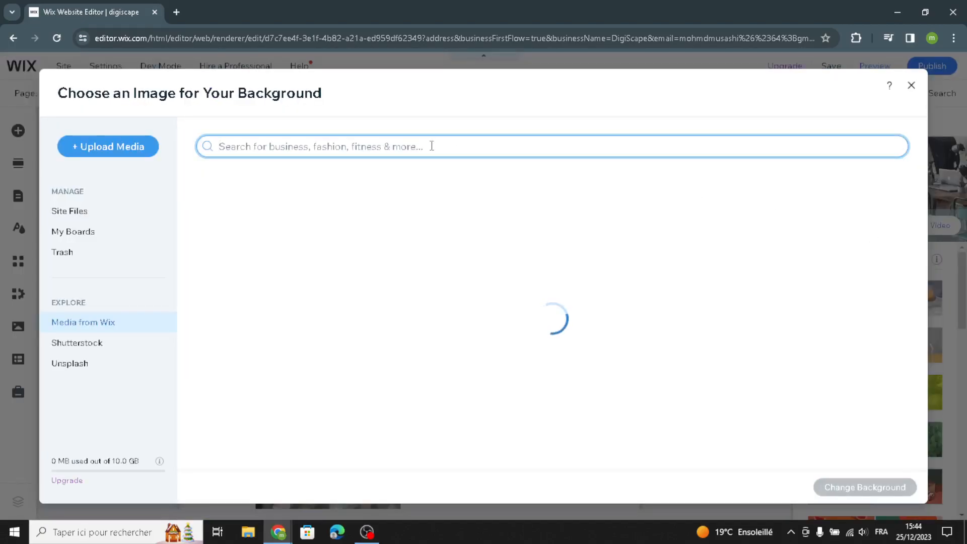
Search Media from Wix for "digital products and services", browse the images, and return to the page without changing the background.
{"action": "type", "text": "d"}
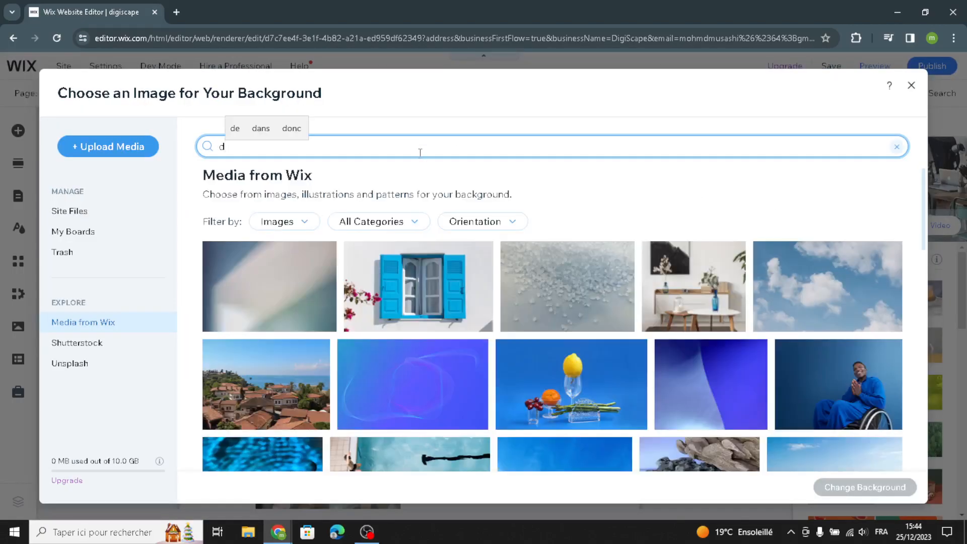
{"action": "type", "text": "iital"}
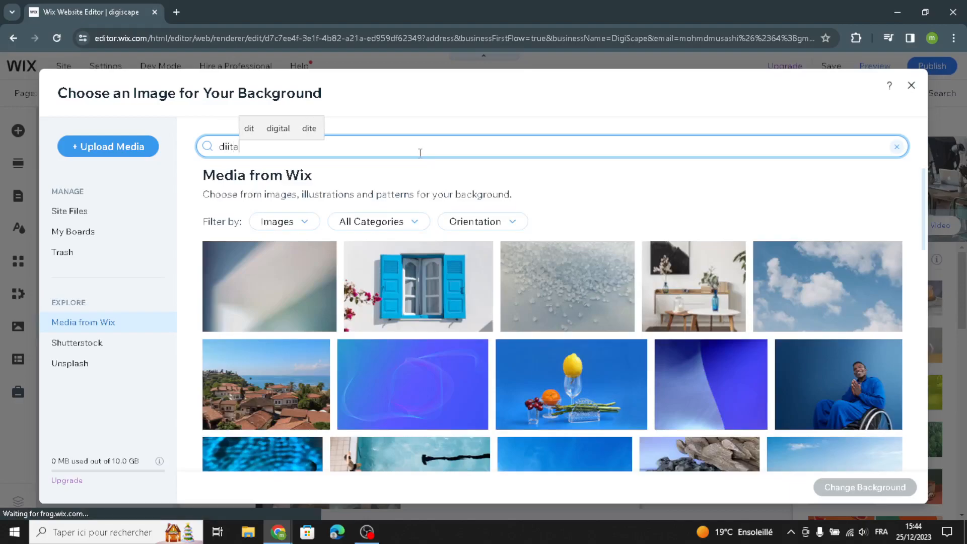
{"action": "key", "text": "BackSpace"}
{"action": "key", "text": "BackSpace"}
{"action": "key", "text": "BackSpace"}
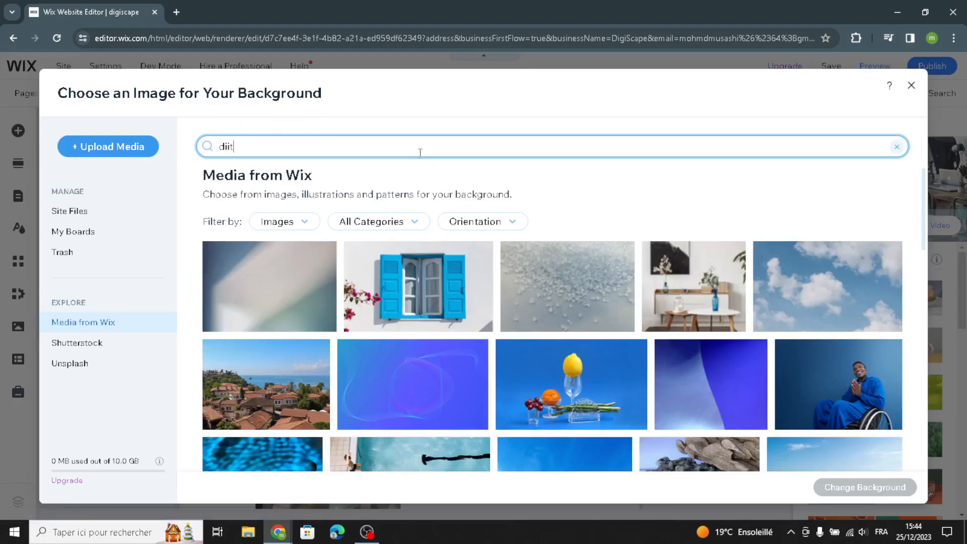
{"action": "type", "text": "gital products and services"}
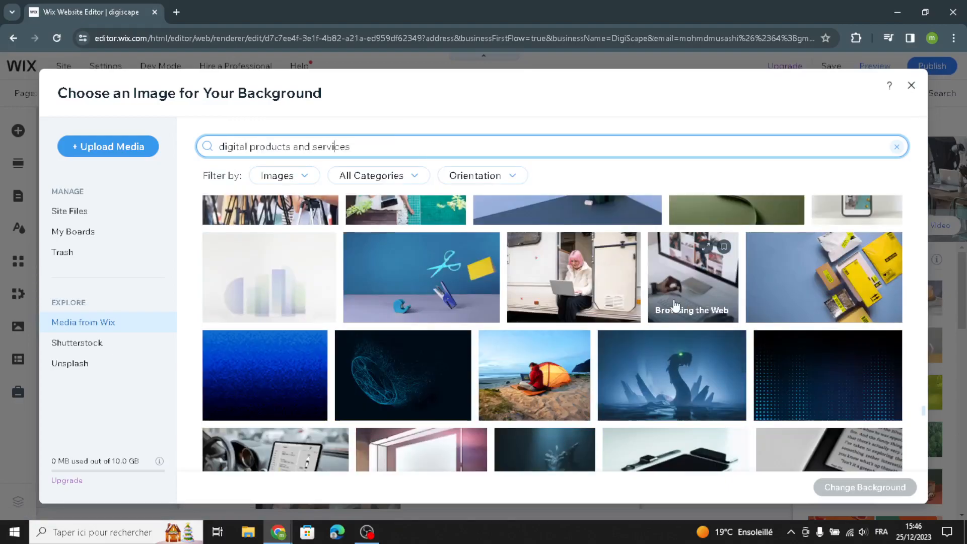
{"action": "scroll", "coordinate": [560, 324], "scroll_direction": "down", "scroll_amount": 5}
{"action": "scroll", "coordinate": [560, 324], "scroll_direction": "down", "scroll_amount": 10}
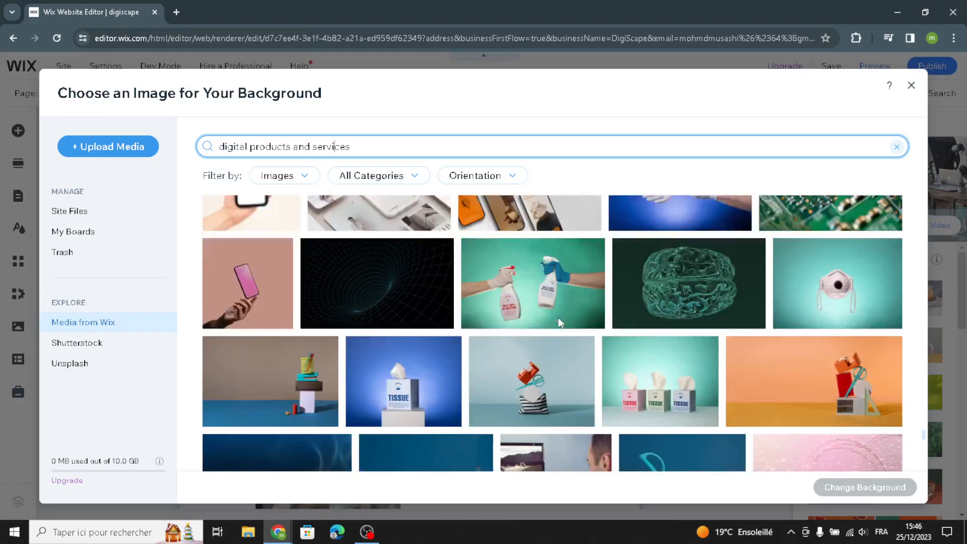
{"action": "scroll", "coordinate": [555, 334], "scroll_direction": "down", "scroll_amount": 3}
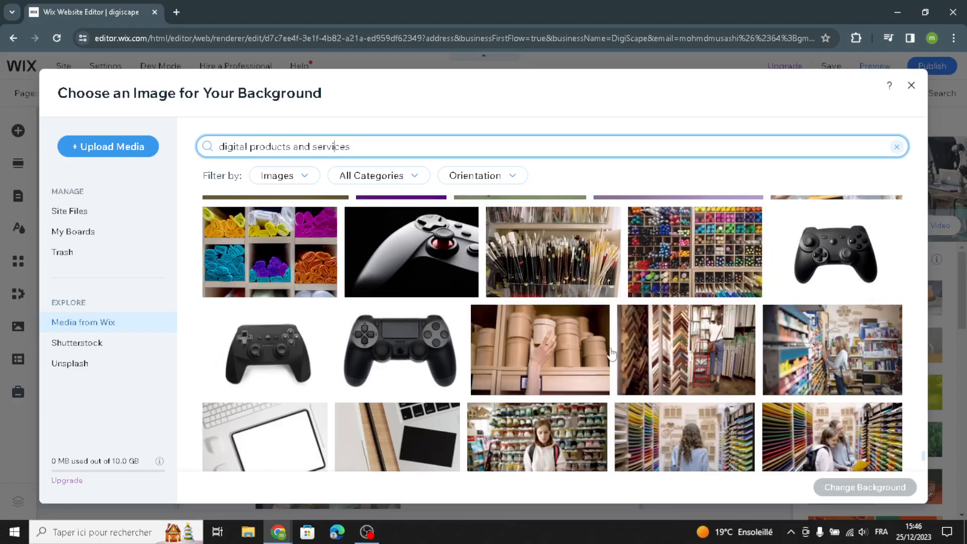
{"action": "scroll", "coordinate": [761, 252], "scroll_direction": "down", "scroll_amount": 1}
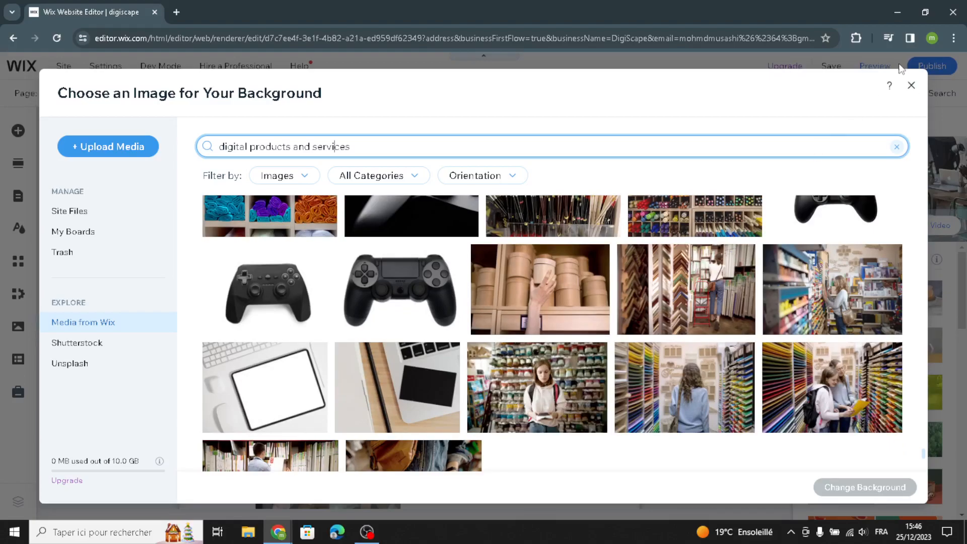
{"action": "left_click", "coordinate": [913, 87]}
{"action": "left_click", "coordinate": [916, 91]}
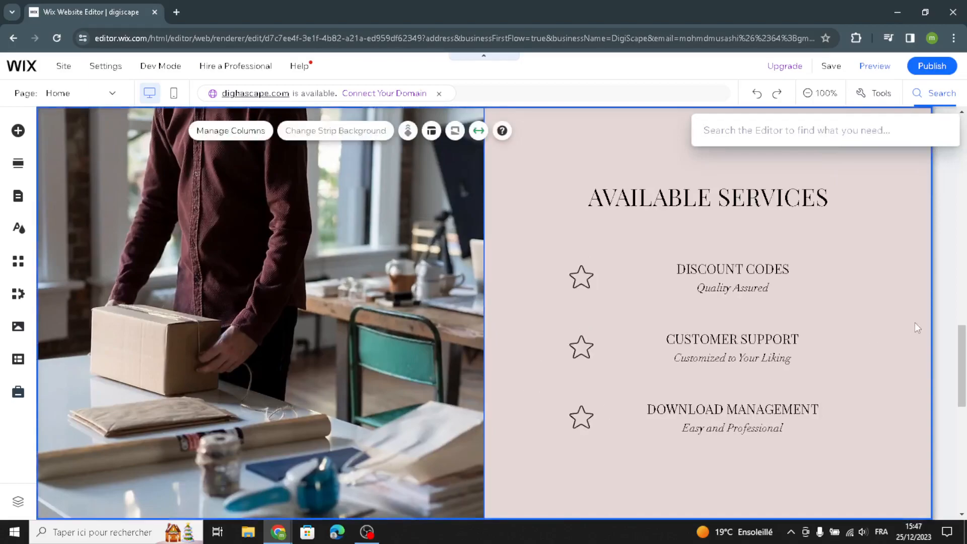
{"action": "left_click", "coordinate": [933, 313]}
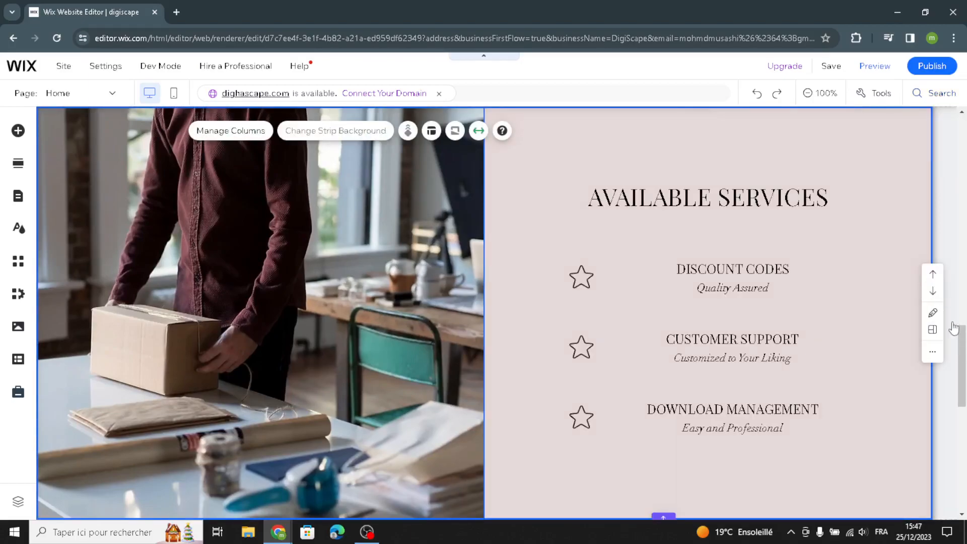
{"action": "left_click", "coordinate": [952, 122]}
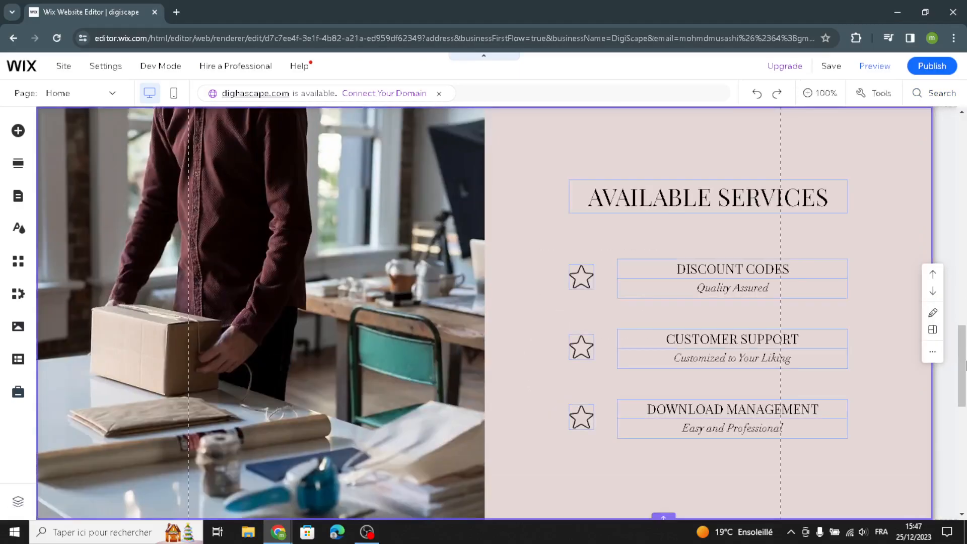
Apply the Paragraph 2 text style to the description paragraph in the 24/7 Phone Support section.
{"action": "scroll", "coordinate": [961, 423], "scroll_direction": "down", "scroll_amount": 5}
{"action": "scroll", "coordinate": [961, 436], "scroll_direction": "down", "scroll_amount": 2}
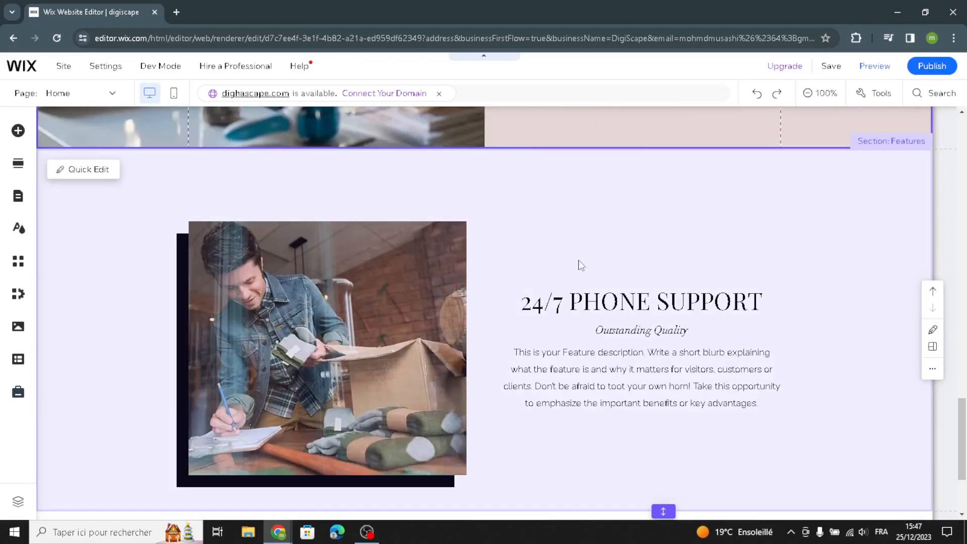
{"action": "scroll", "coordinate": [579, 272], "scroll_direction": "down", "scroll_amount": 1}
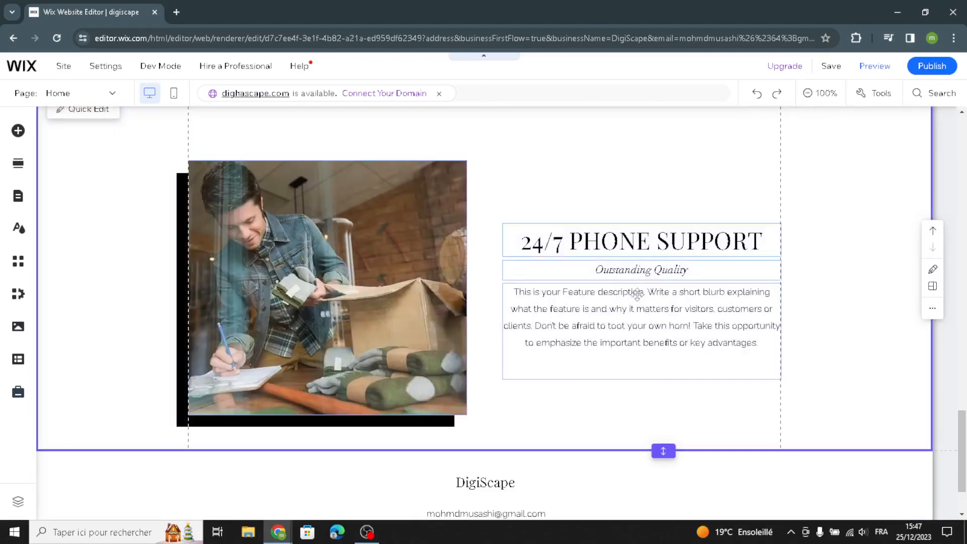
{"action": "left_click", "coordinate": [576, 287]}
{"action": "left_click", "coordinate": [528, 255]}
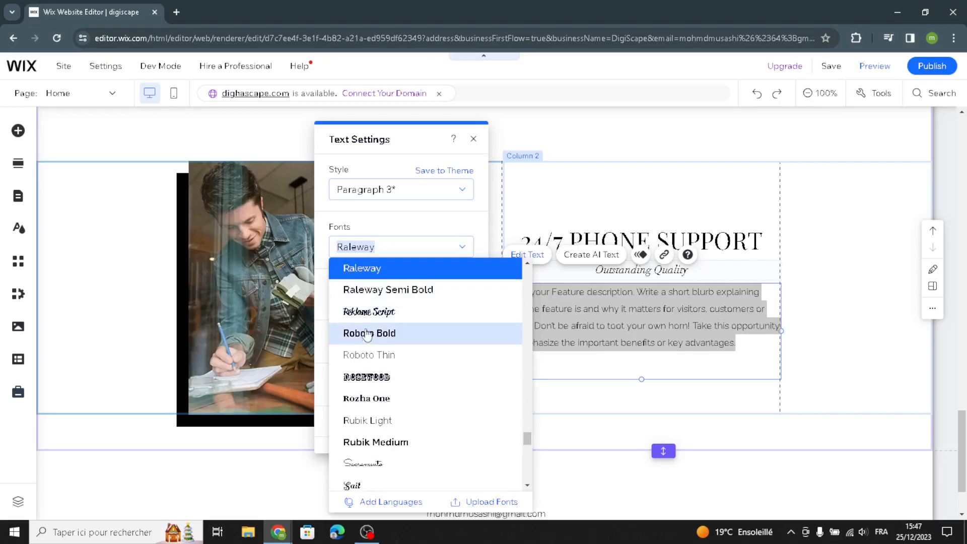
{"action": "left_click", "coordinate": [366, 245]}
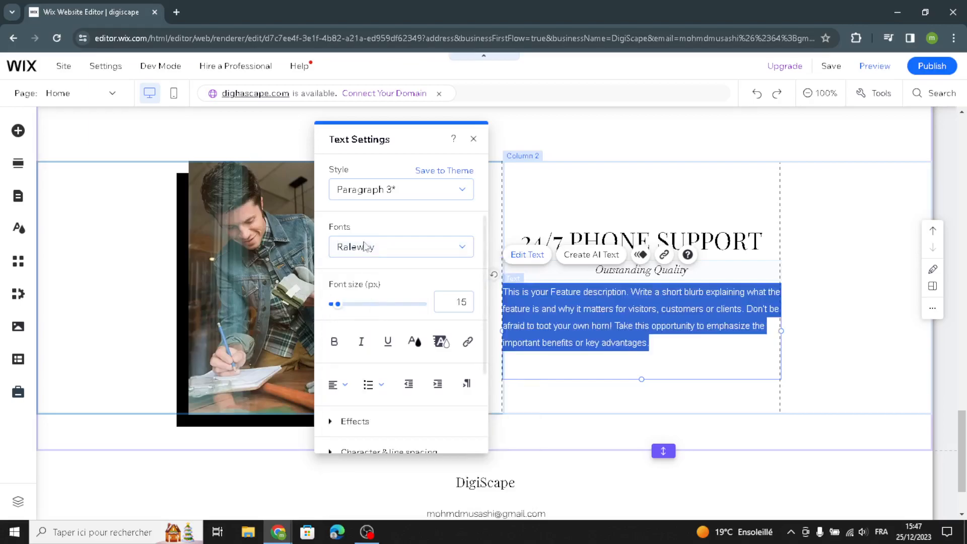
{"action": "left_click", "coordinate": [378, 189]}
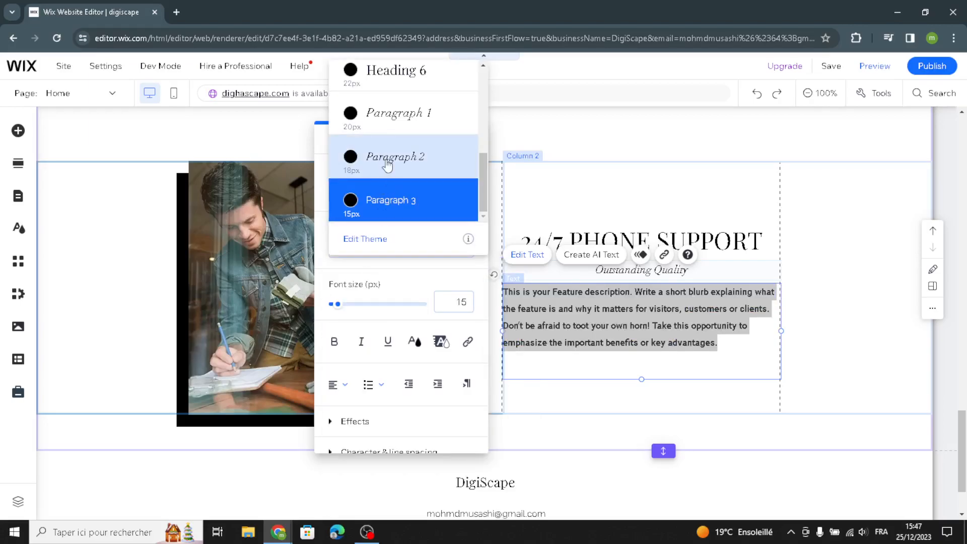
{"action": "left_click", "coordinate": [387, 161]}
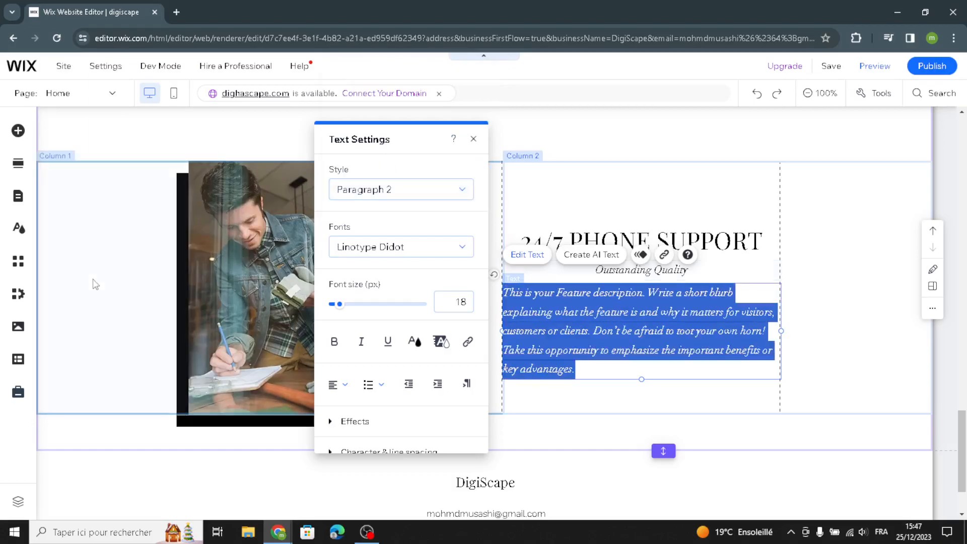
{"action": "left_click", "coordinate": [160, 299]}
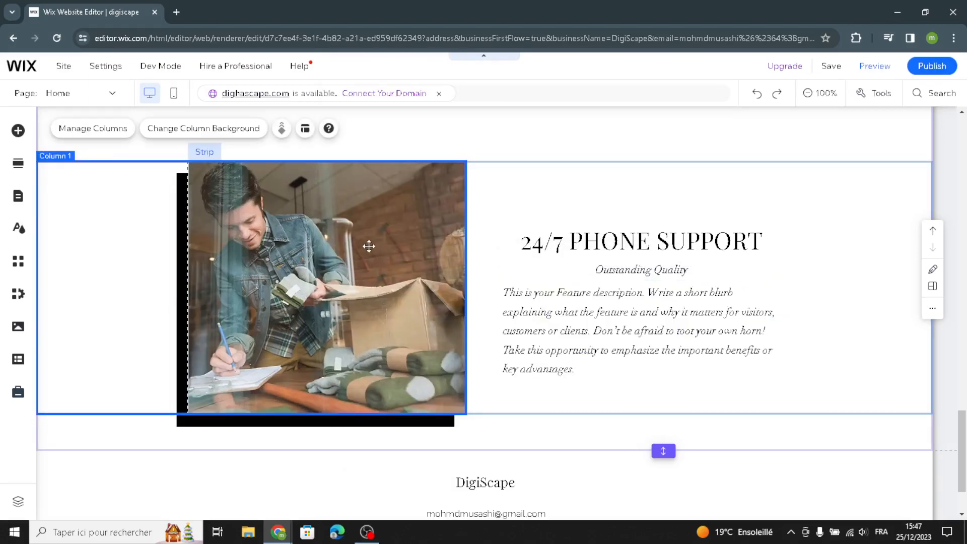
Review the home page's footer and return to the Explore DigiScape heading near the start of the page.
{"action": "scroll", "coordinate": [416, 413], "scroll_direction": "down", "scroll_amount": 2}
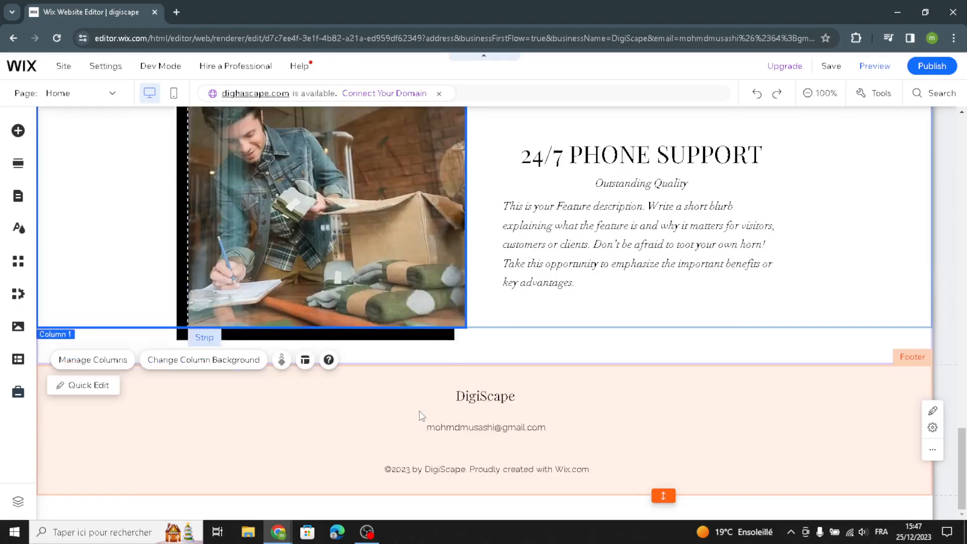
{"action": "left_click", "coordinate": [485, 425]}
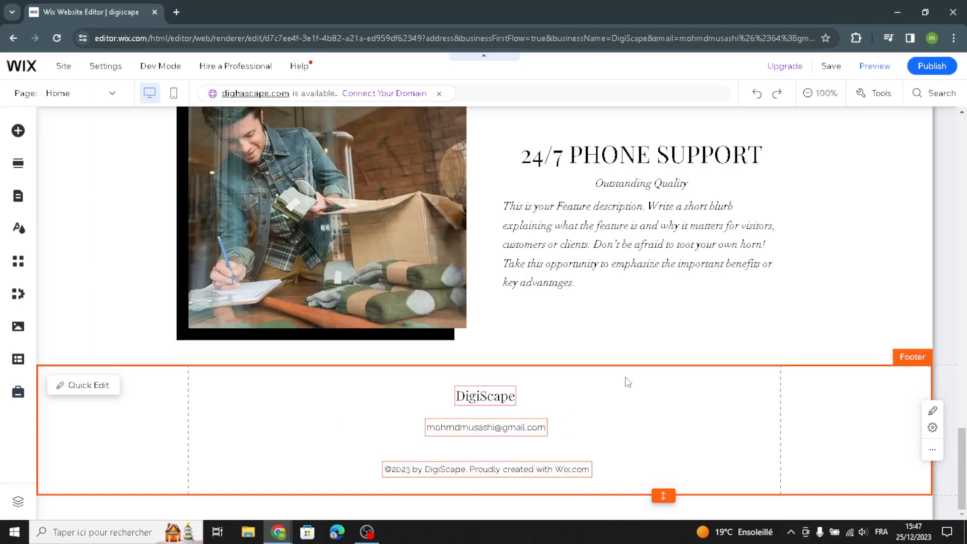
{"action": "scroll", "coordinate": [731, 328], "scroll_direction": "up", "scroll_amount": 12}
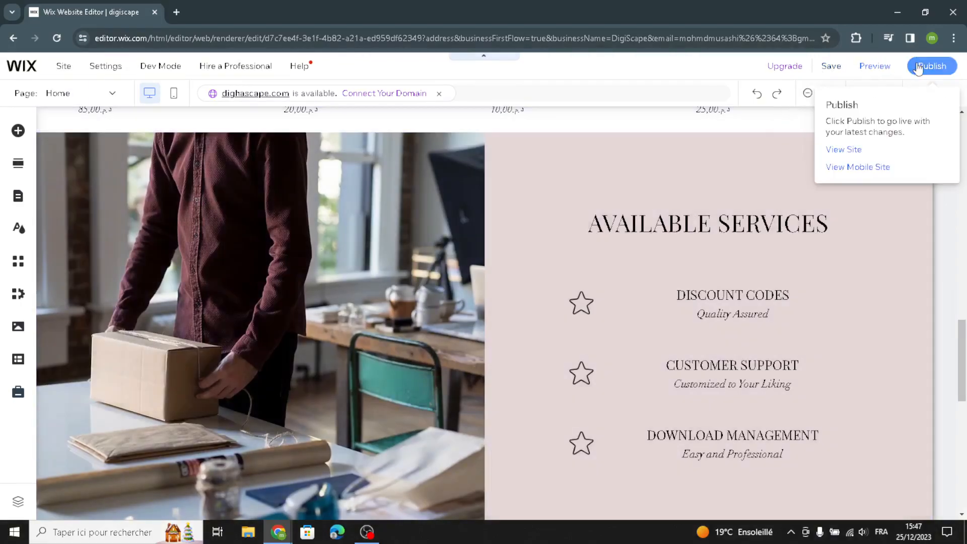
{"action": "scroll", "coordinate": [654, 276], "scroll_direction": "up", "scroll_amount": 10}
{"action": "scroll", "coordinate": [654, 276], "scroll_direction": "up", "scroll_amount": 5}
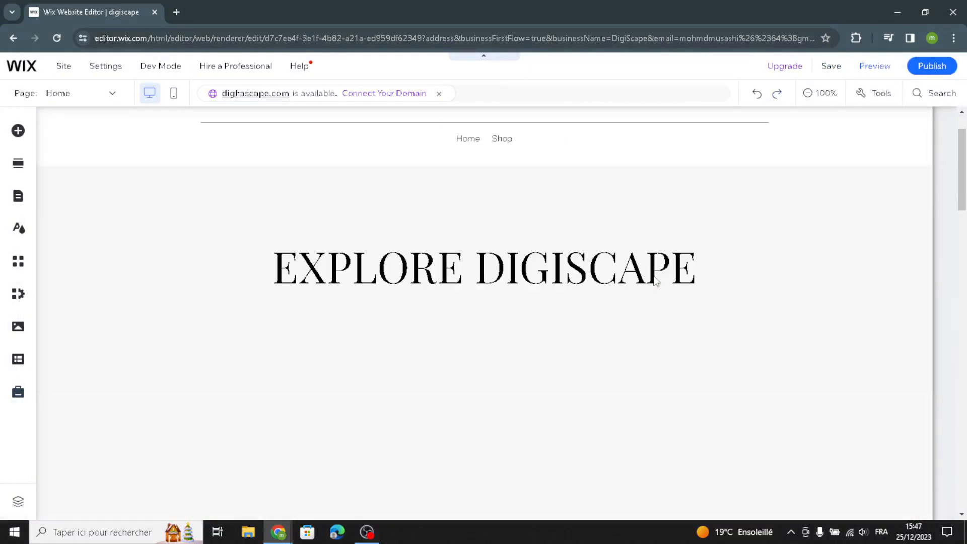